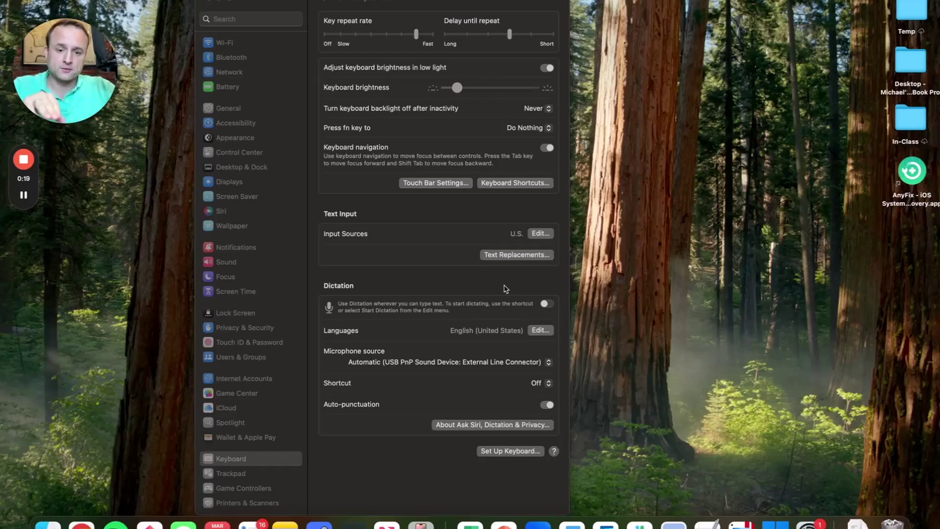
- Focus the System Settings window and scroll to the top of the Keyboard page
left_click(413, 279)
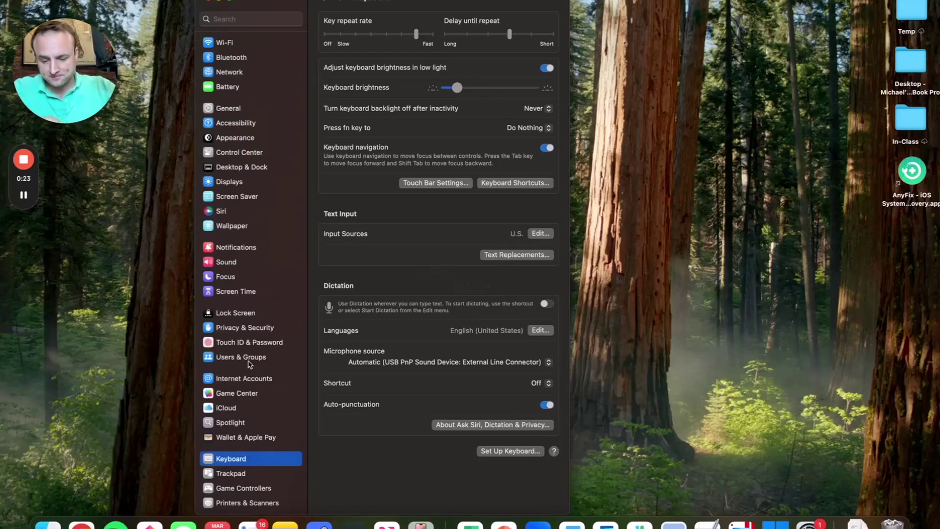
scroll(232, 382, "up", 2)
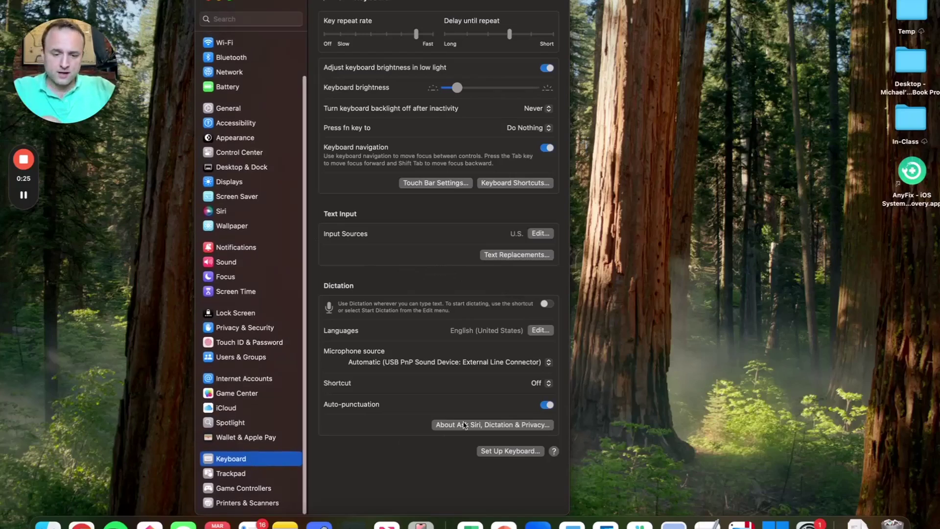
- Open the Keyboard Shortcuts sheet and browse the Mission Control and Keyboard categories
left_click(517, 185)
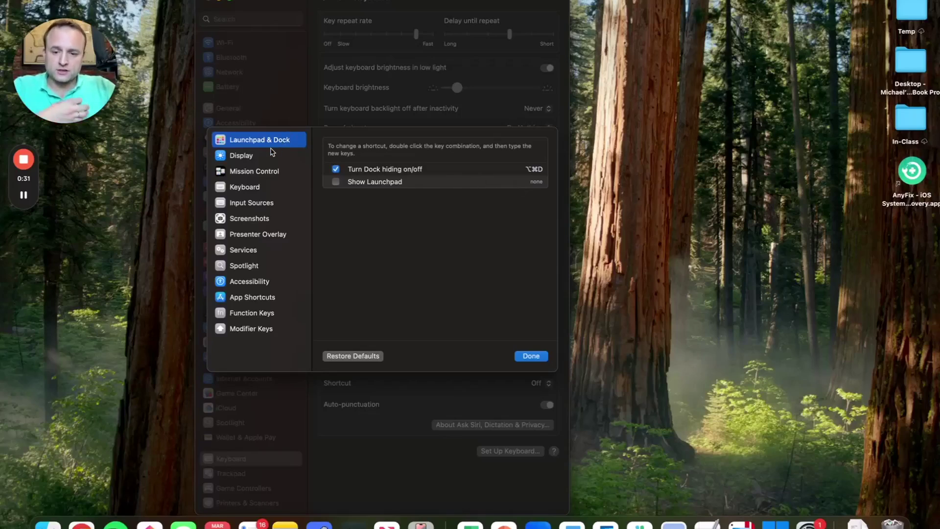
left_click(260, 173)
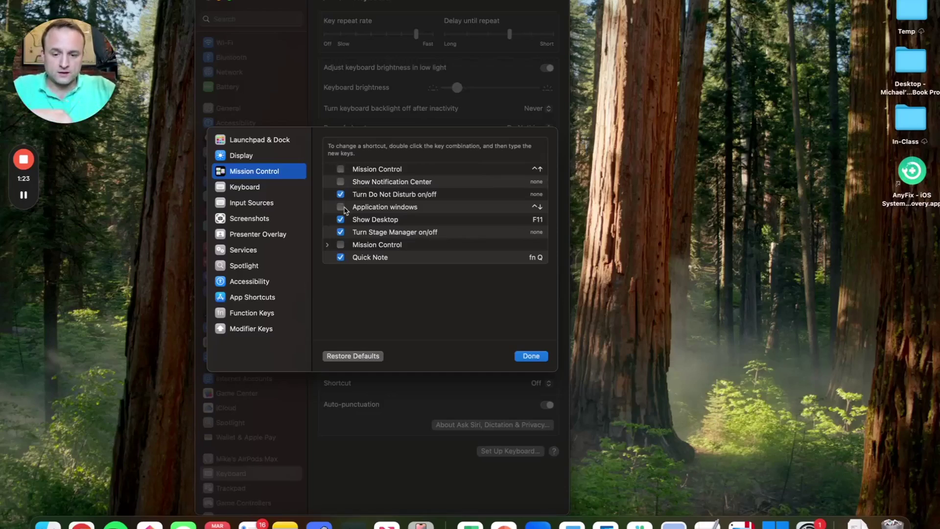
left_click(275, 195)
- Step through Input Sources to Function Keys, confirm Modifier Keys map to themselves, and close the sheet
left_click(273, 206)
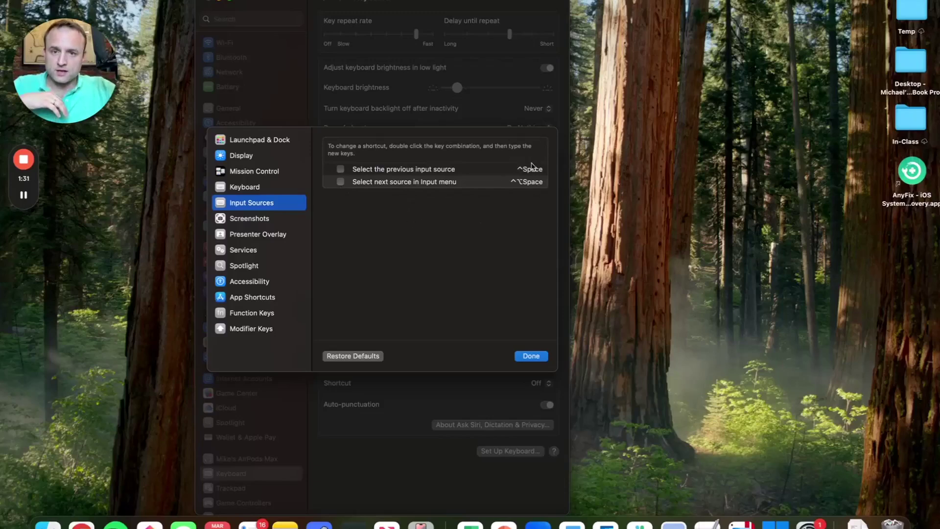
left_click(264, 218)
left_click(264, 235)
left_click(255, 251)
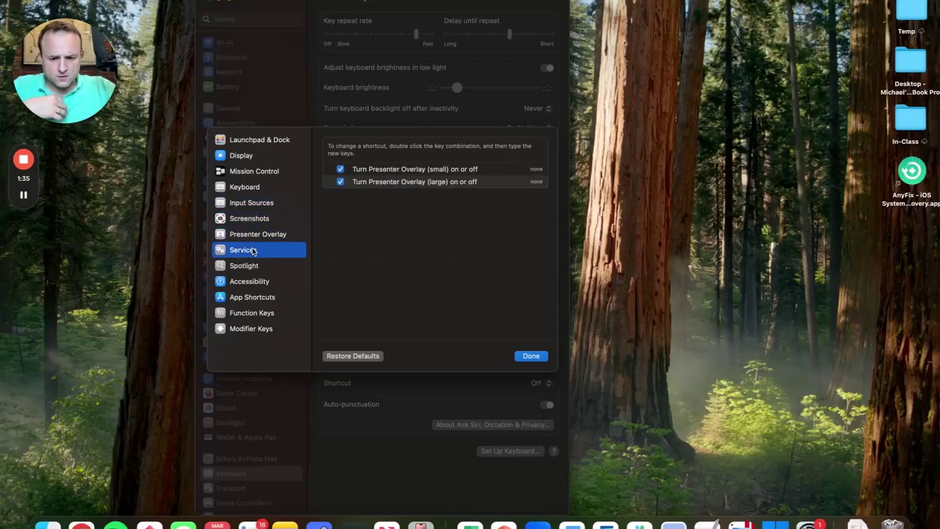
left_click(249, 267)
left_click(249, 282)
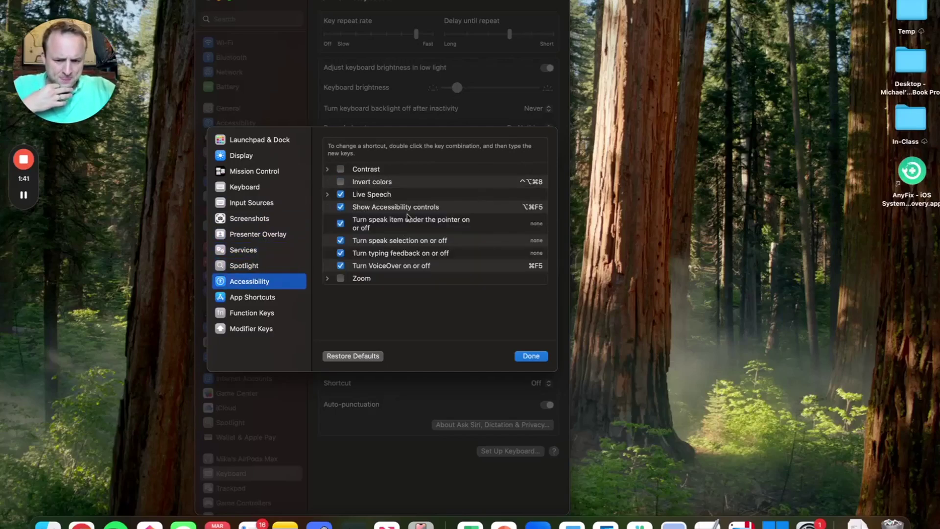
left_click(251, 300)
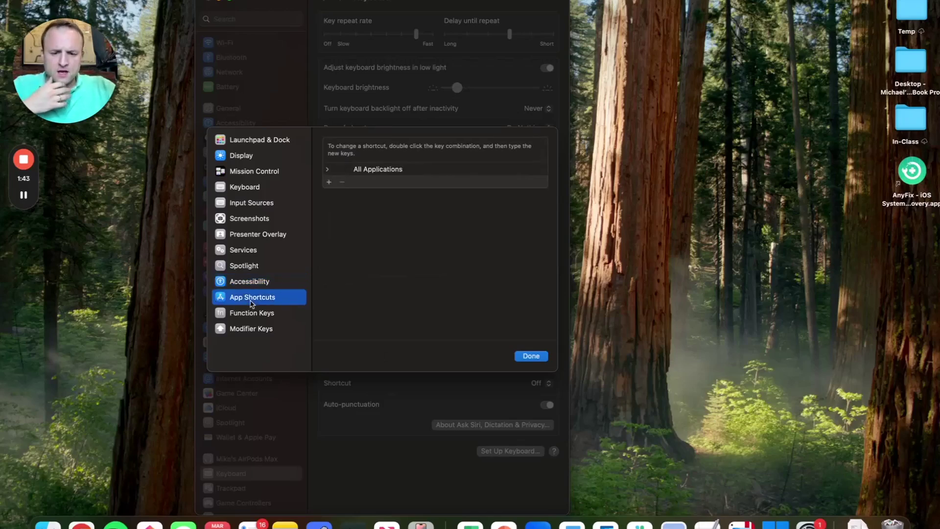
left_click(253, 314)
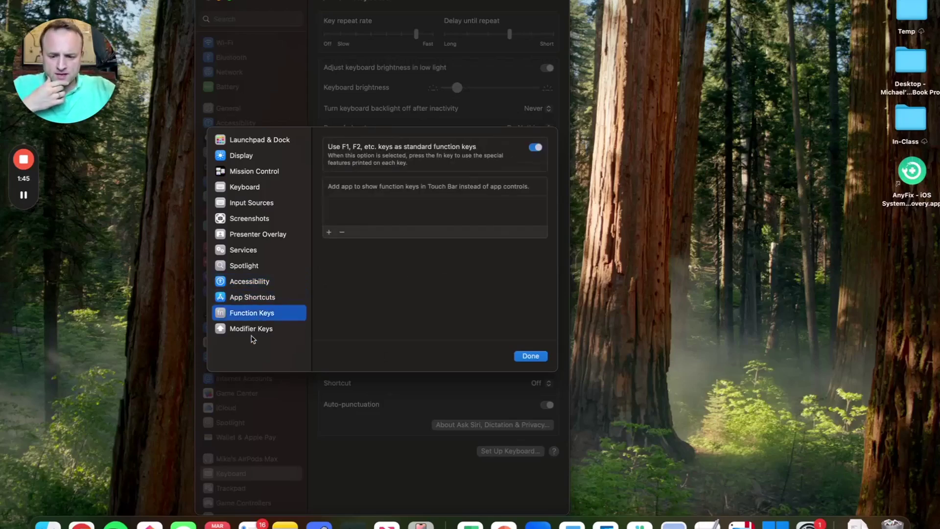
left_click(252, 331)
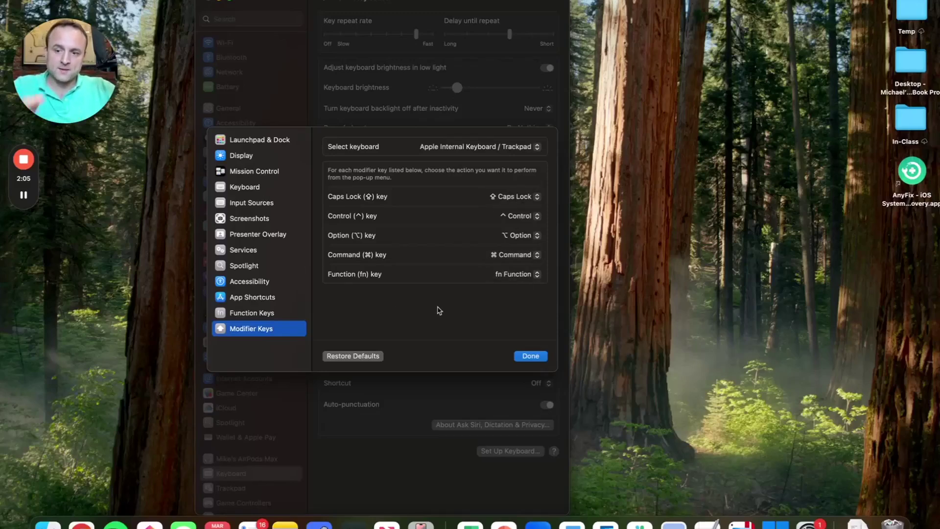
left_click(532, 356)
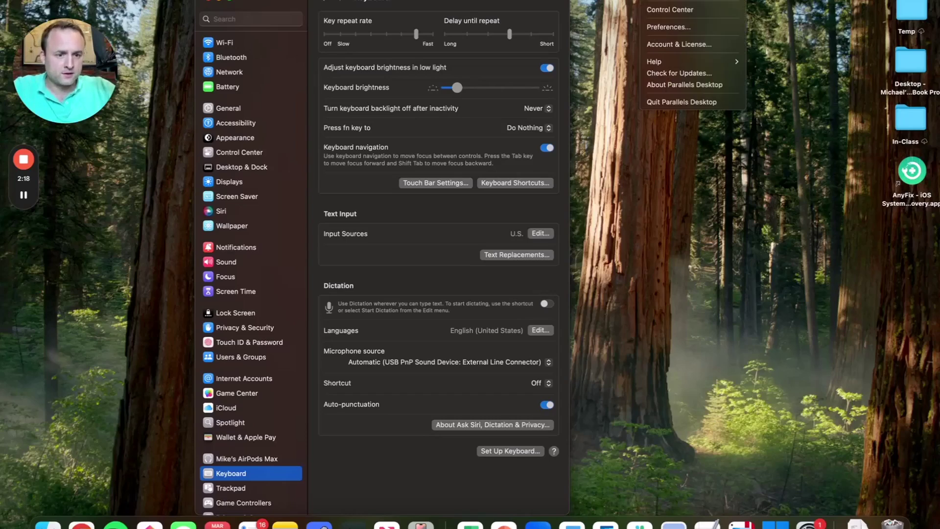
- Open Parallels Desktop Preferences and review the Application Shortcuts list
left_click(668, 27)
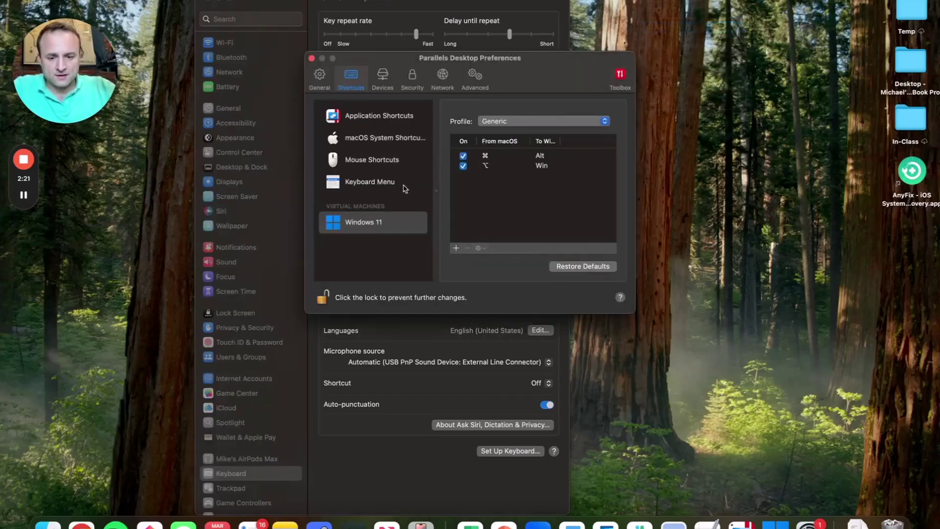
left_click(370, 110)
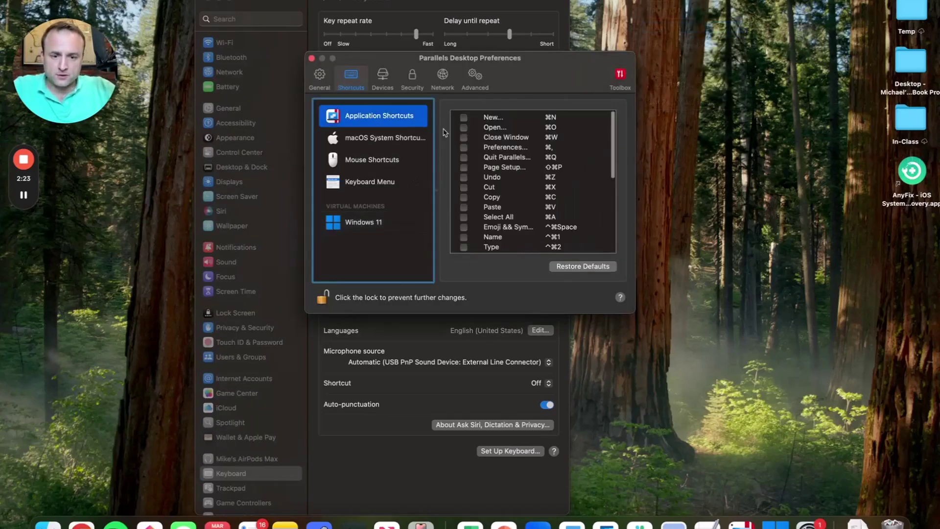
scroll(510, 191, "down", 5)
scroll(510, 191, "up", 6)
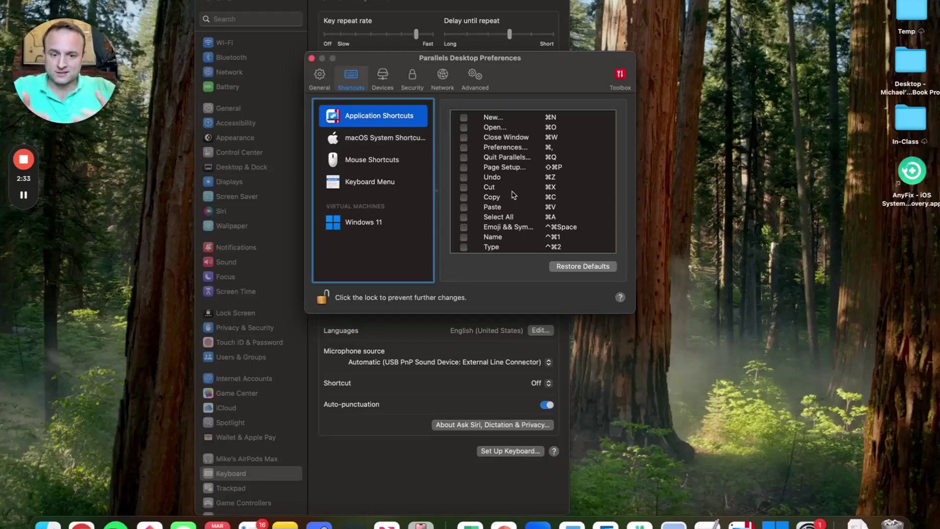
- Keep macOS system shortcuts sent to the virtual machine set to Always
left_click(347, 136)
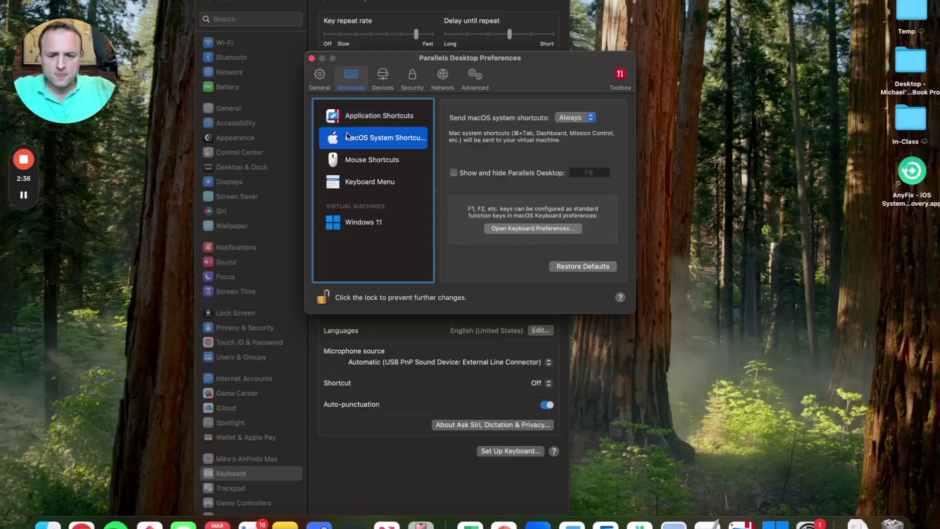
left_click(581, 121)
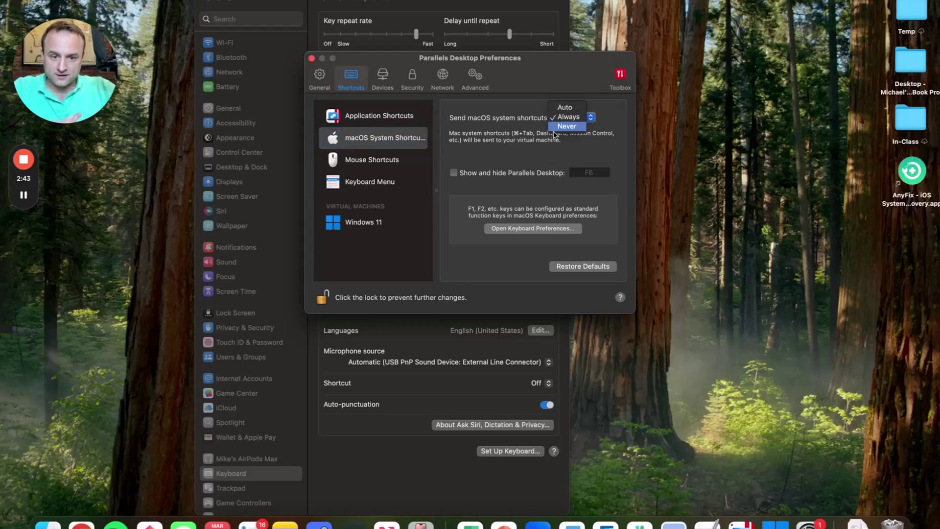
left_click(499, 174)
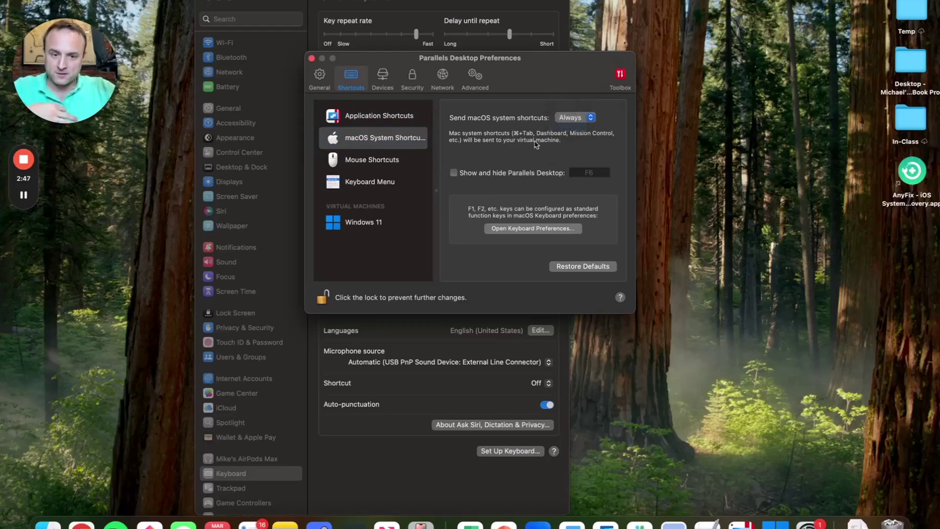
left_click(579, 122)
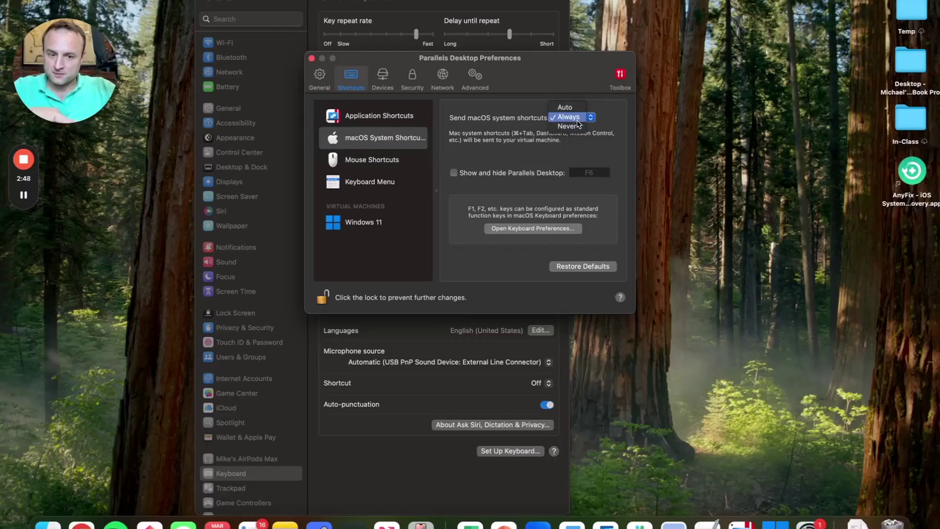
left_click(518, 168)
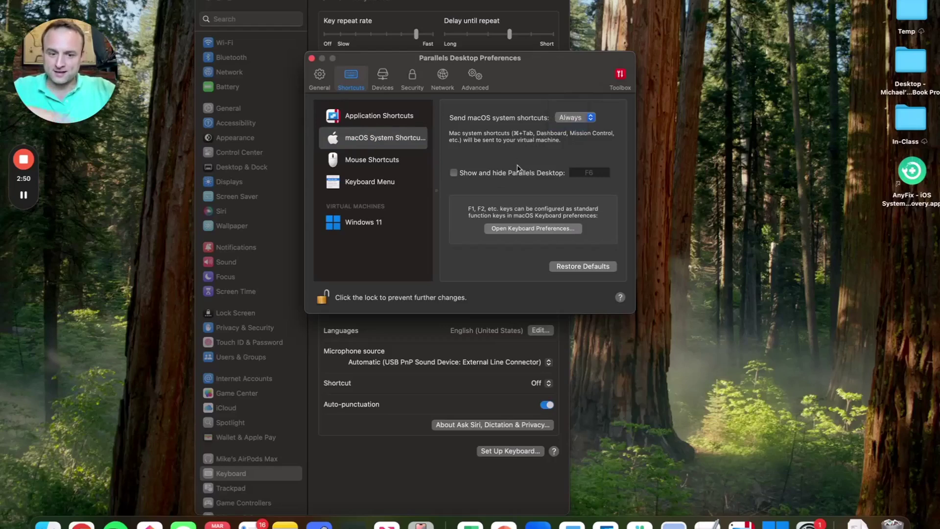
- Review the Mouse Shortcuts and Keyboard Menu settings, ending on Mouse Shortcuts
left_click(382, 163)
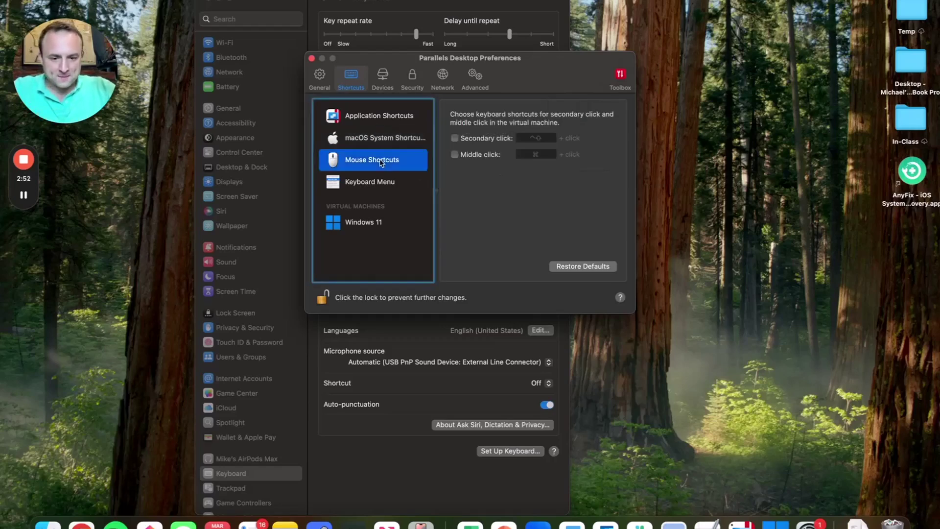
left_click(369, 188)
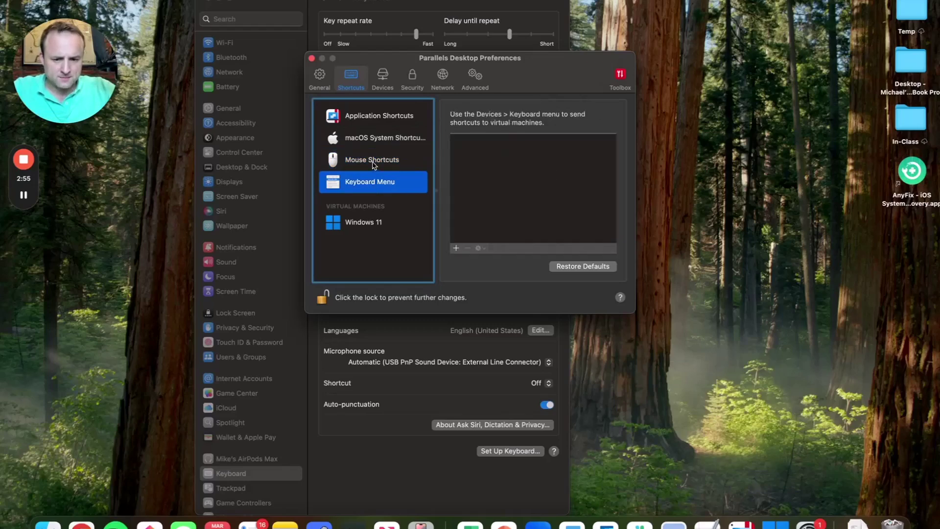
left_click(373, 164)
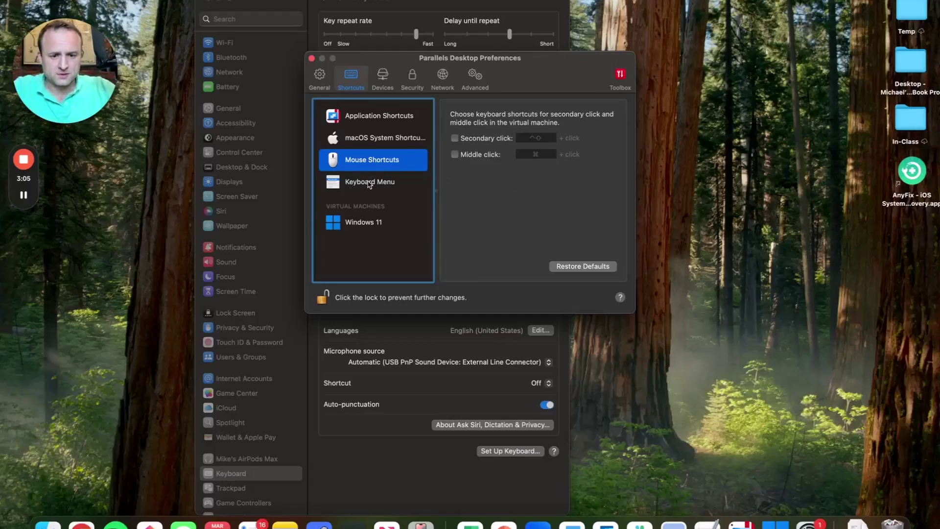
- Change the Windows 11 keyboard profile from Generic to macOS, then to Windows, and close Preferences
left_click(368, 223)
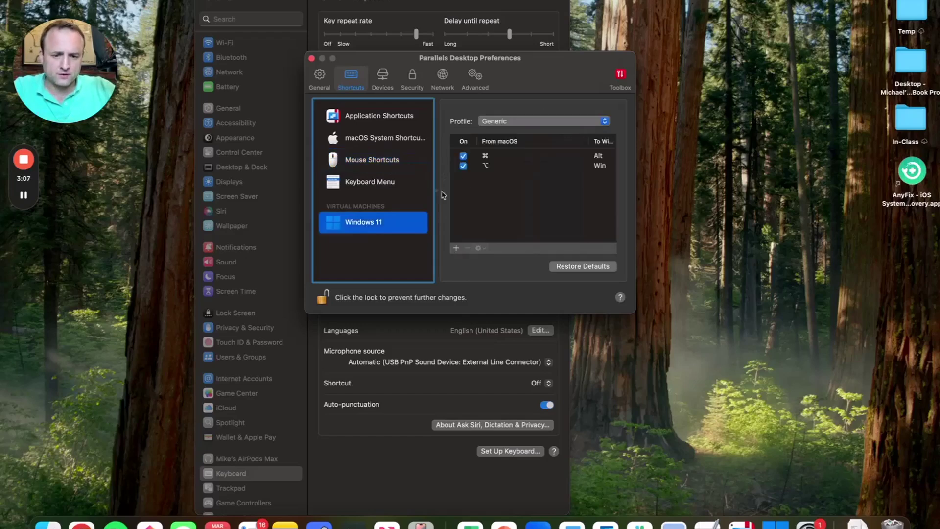
left_click(521, 125)
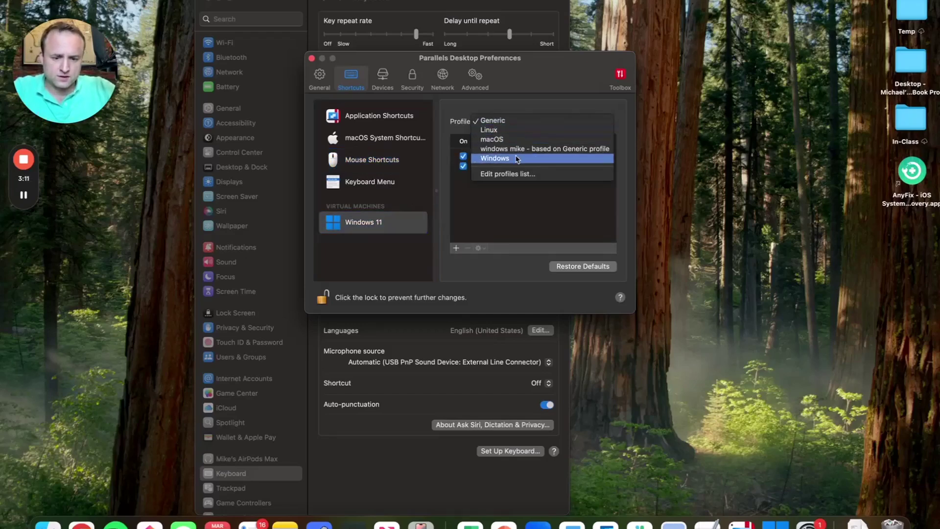
left_click(514, 140)
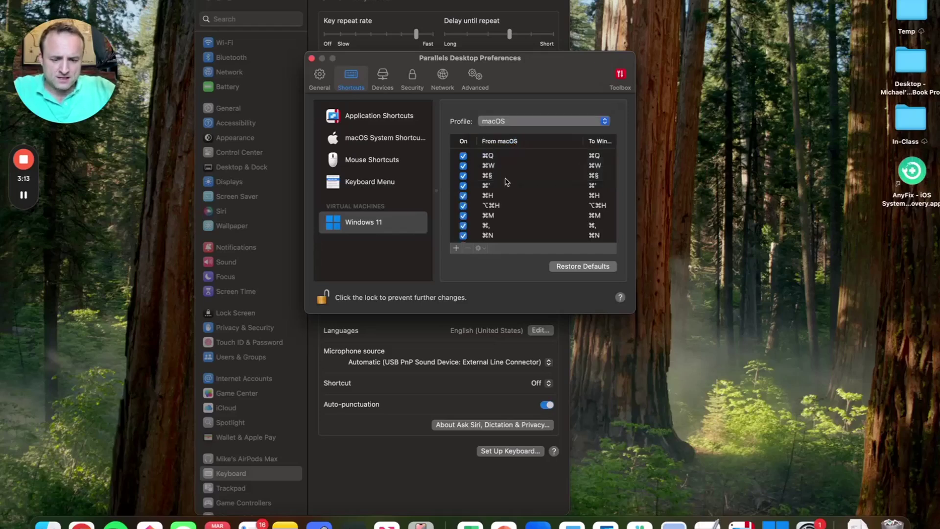
left_click(511, 121)
left_click(510, 139)
scroll(517, 191, "down", 10)
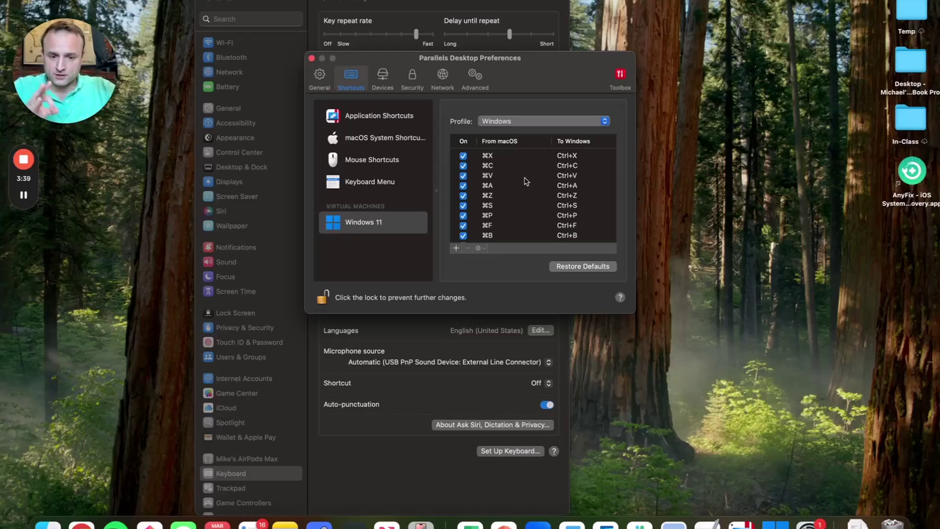
left_click(312, 57)
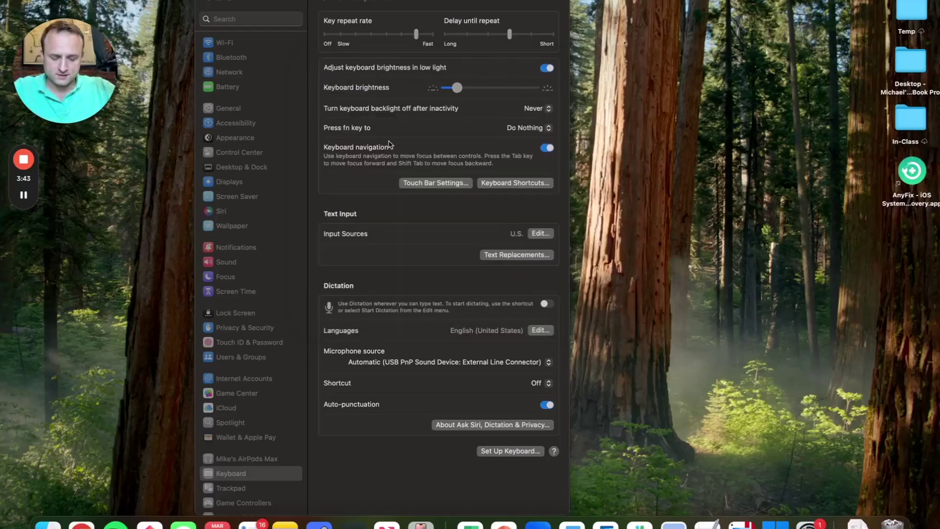
- Return to the full-screen Excel workbook and select cells H8 and H11
key("ctrl+Right")
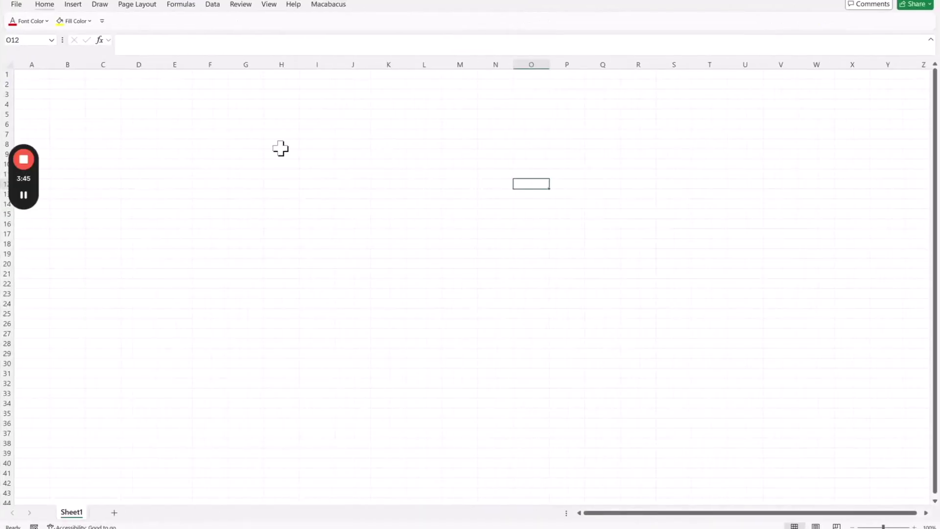
left_click(281, 144)
left_click(285, 174)
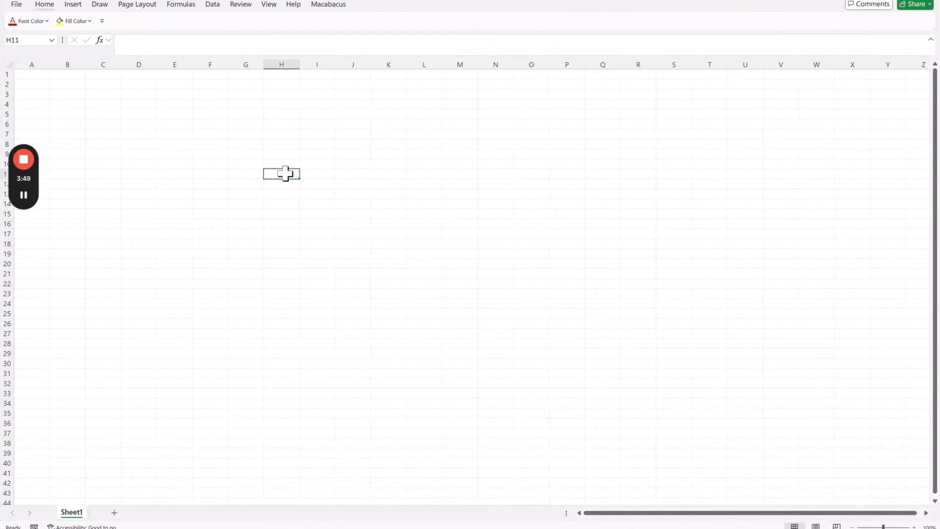
- Test Alt KeyTips and the Windows Start menu, dismissing each with Escape
key("alt")
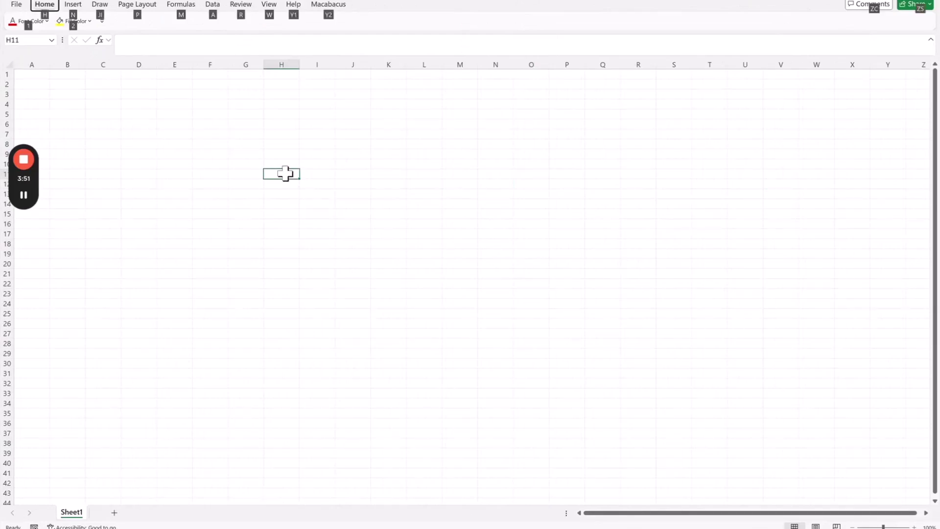
key("Escape")
key("super")
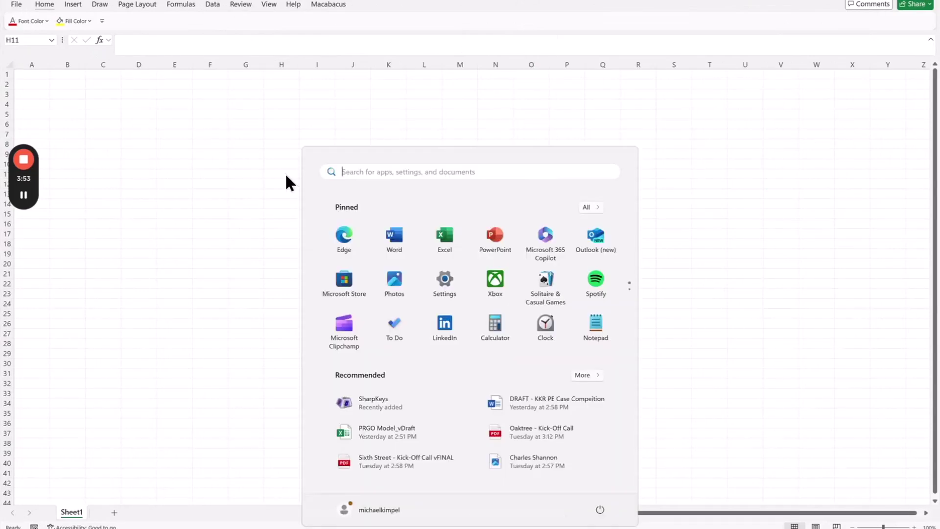
key("Escape")
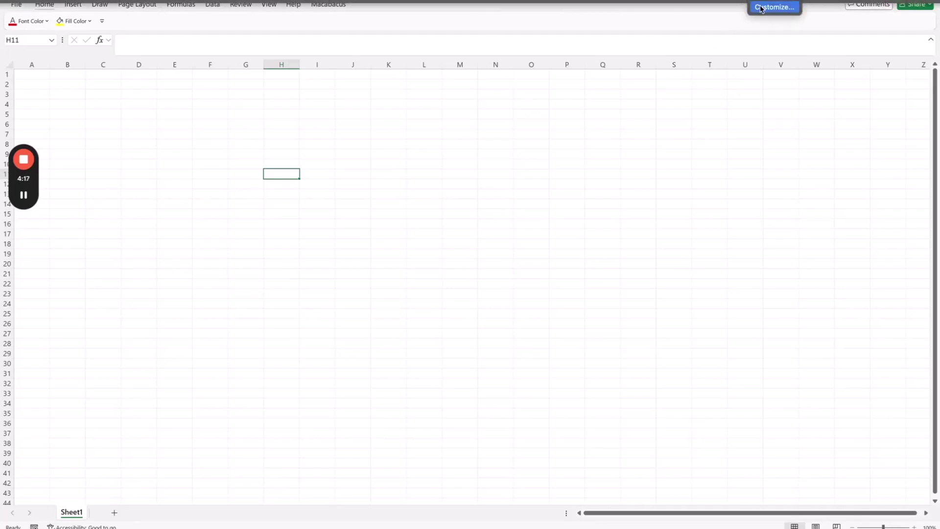
- Set the Windows 11 machine's keyboard profile to Generic and close Parallels Preferences
left_click(760, 8)
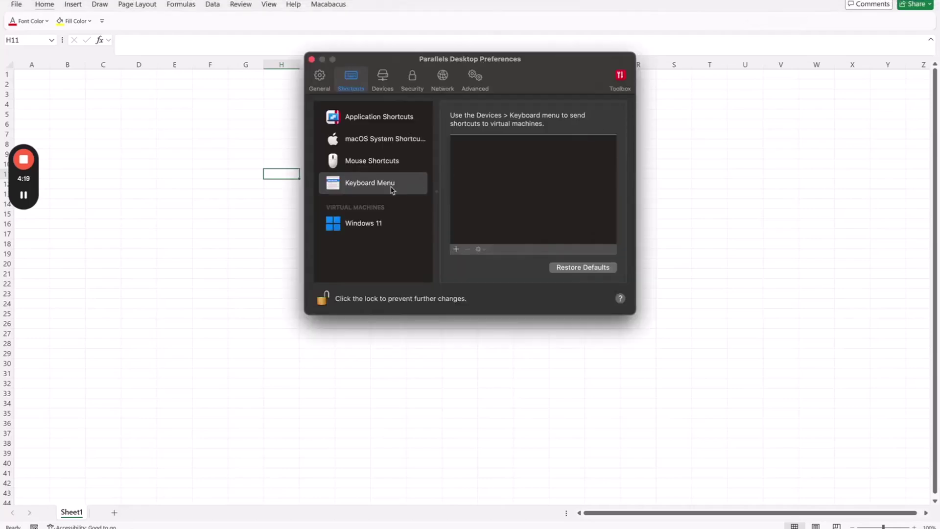
left_click(364, 228)
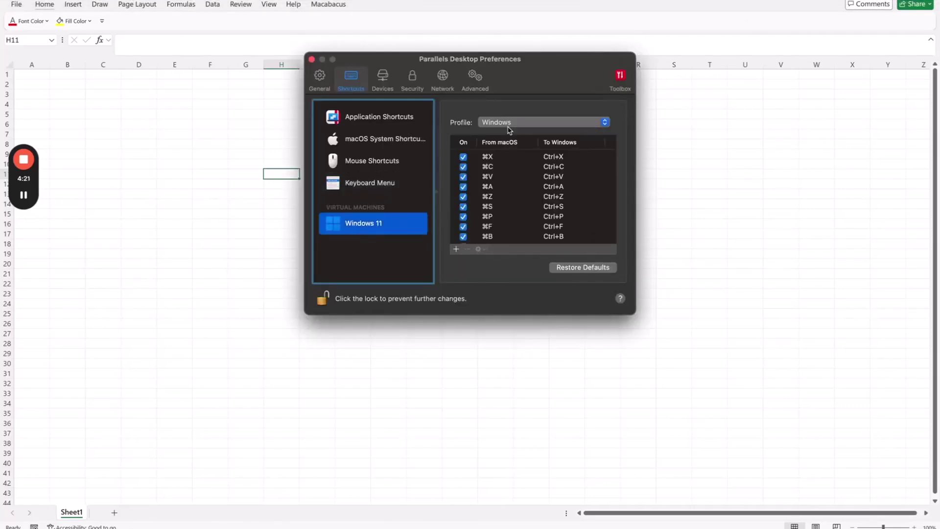
left_click(510, 129)
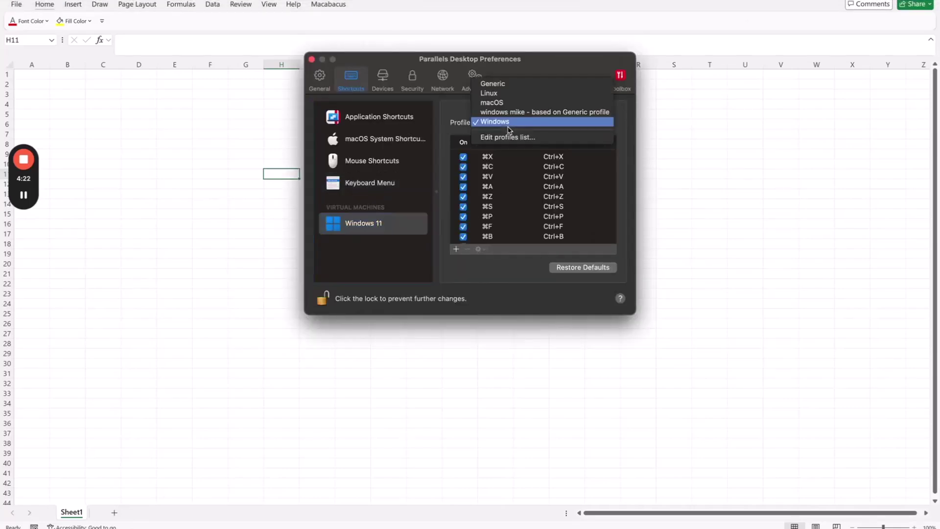
left_click(515, 89)
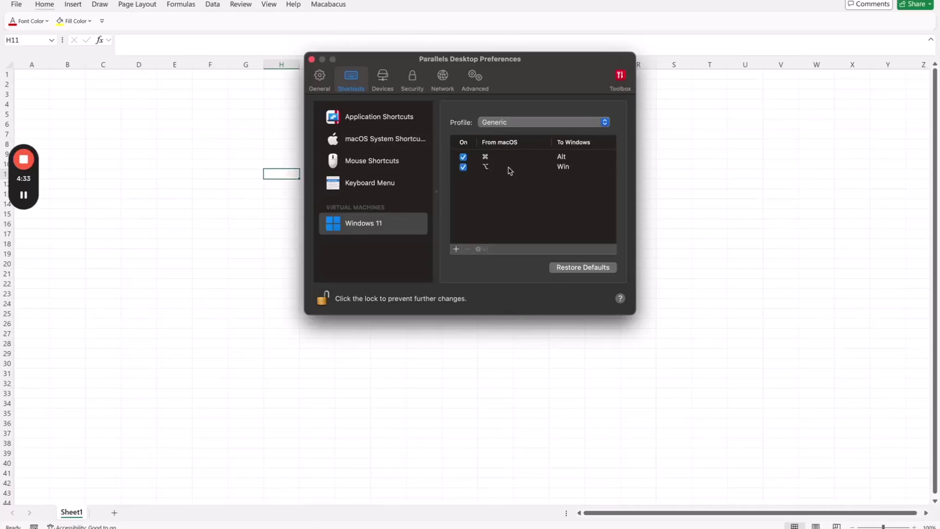
left_click(311, 59)
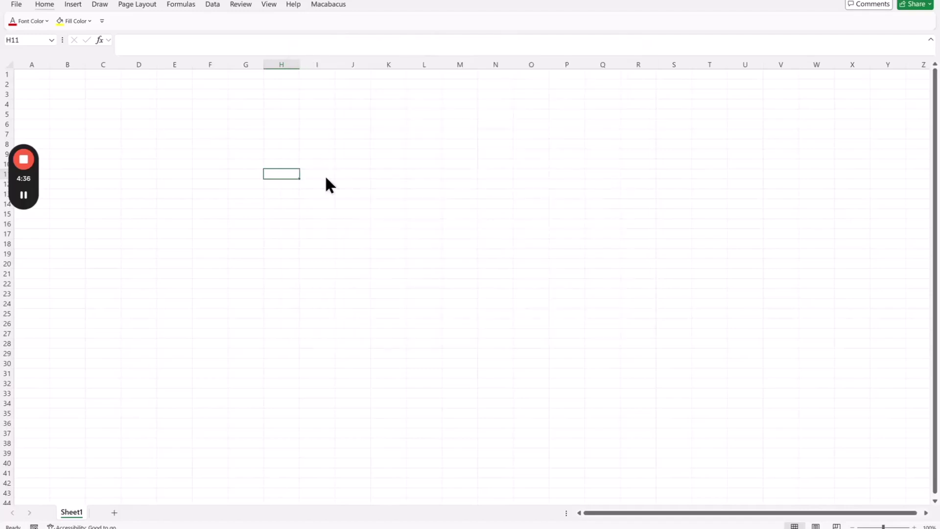
- Select K10, test Alt KeyTips and the Start menu, then select N13
left_click(373, 167)
key("alt")
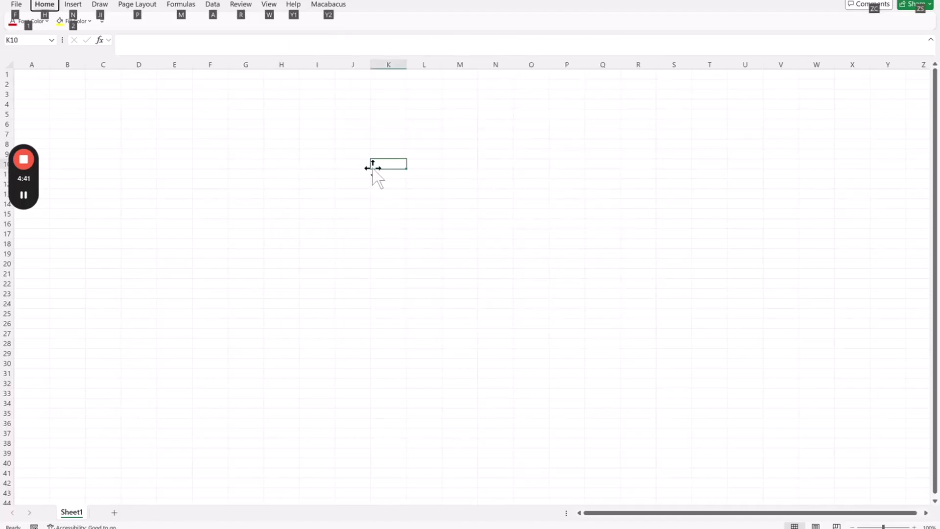
key("Escape")
key("super")
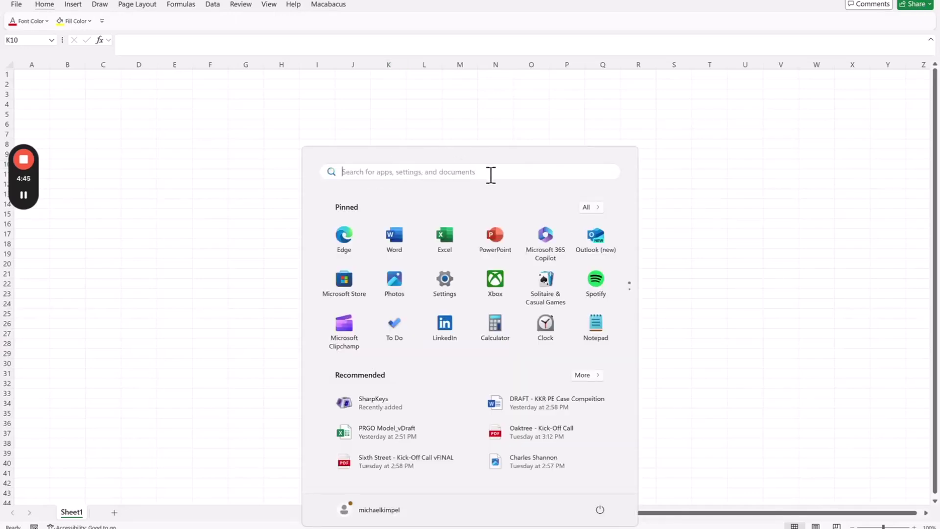
left_click(718, 240)
left_click(480, 197)
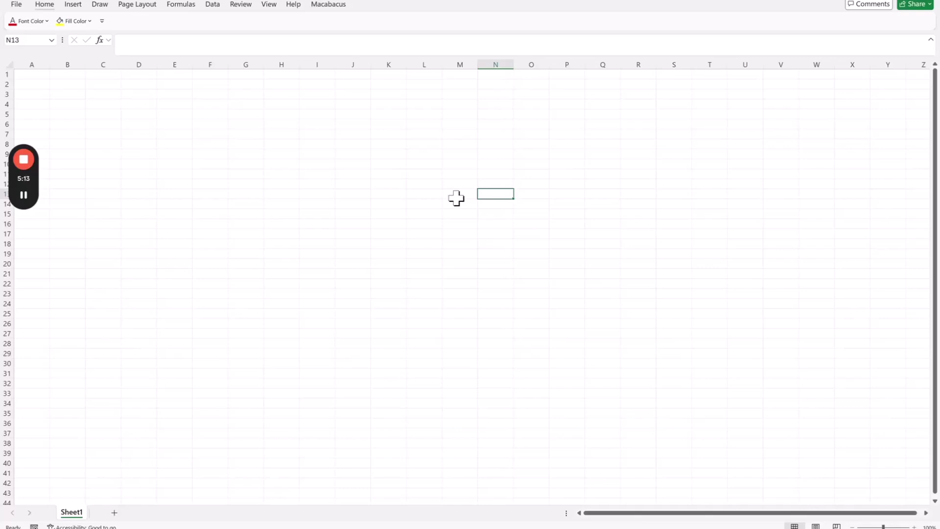
- Show and dismiss KeyTips again, discarding the stray 'iw' entry in N13
key("alt")
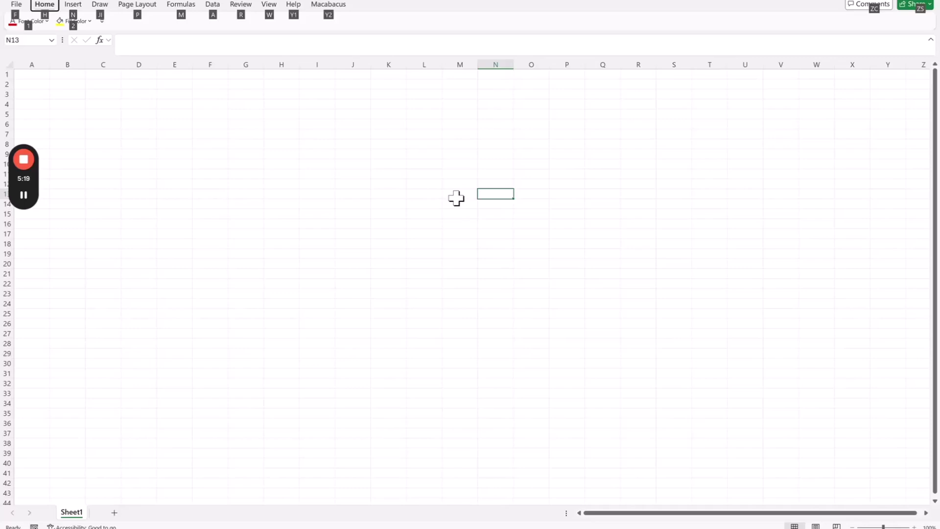
key("Escape")
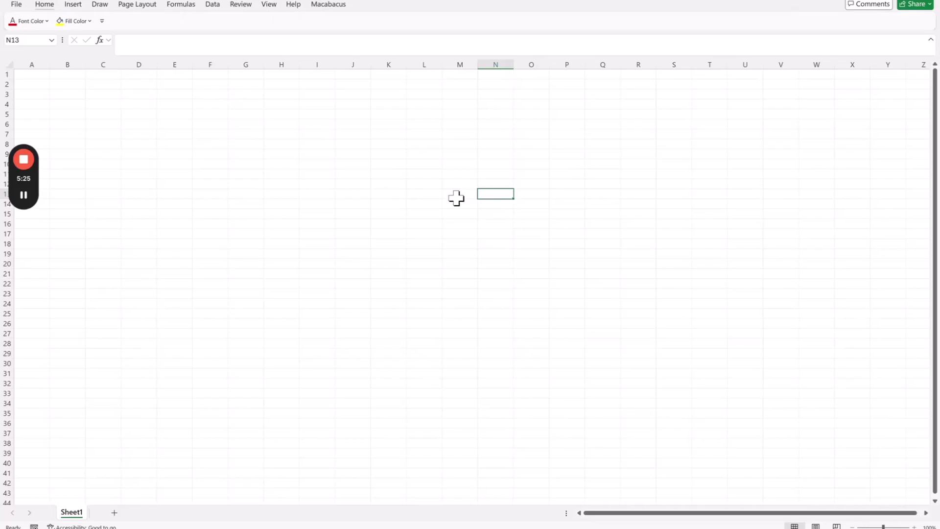
type("iw")
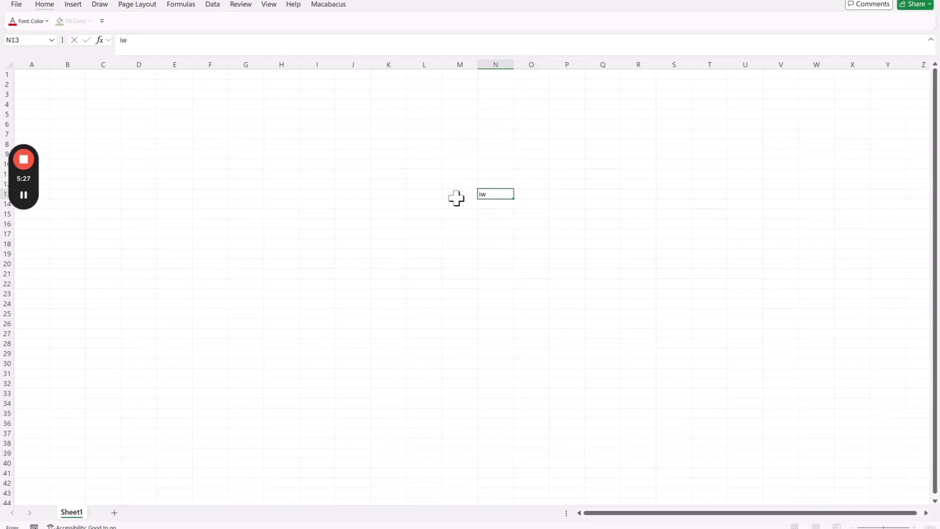
key("Escape")
- Insert a new blank worksheet, Sheet2, with the Alt H I S KeyTips sequence
key("alt")
key("h")
key("i")
key("s")
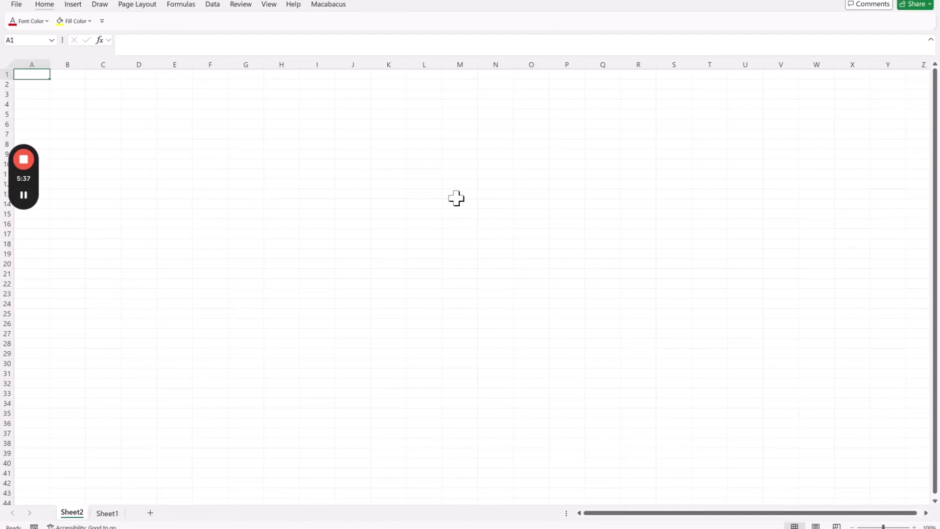
key("ctrl+Left")
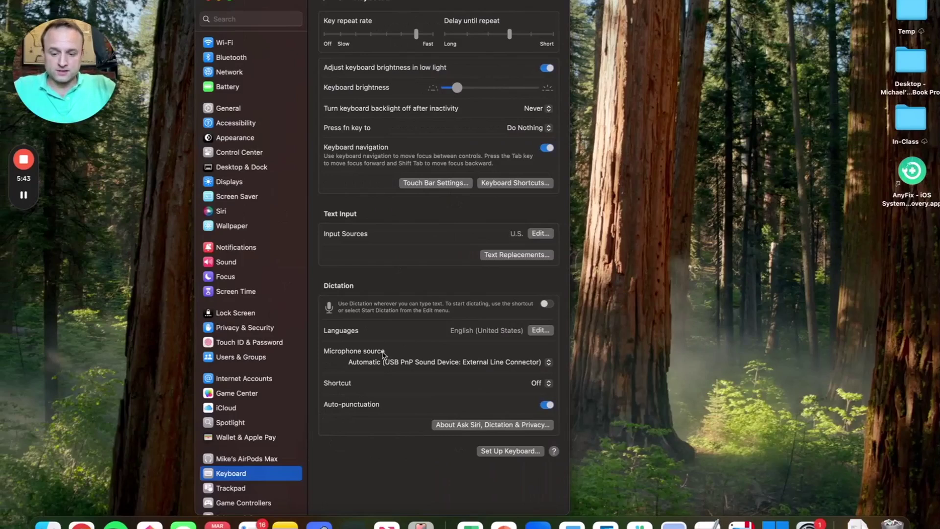
- Swap the internal keyboard's modifiers: Option acts as Command, Command acts as Option
left_click(510, 188)
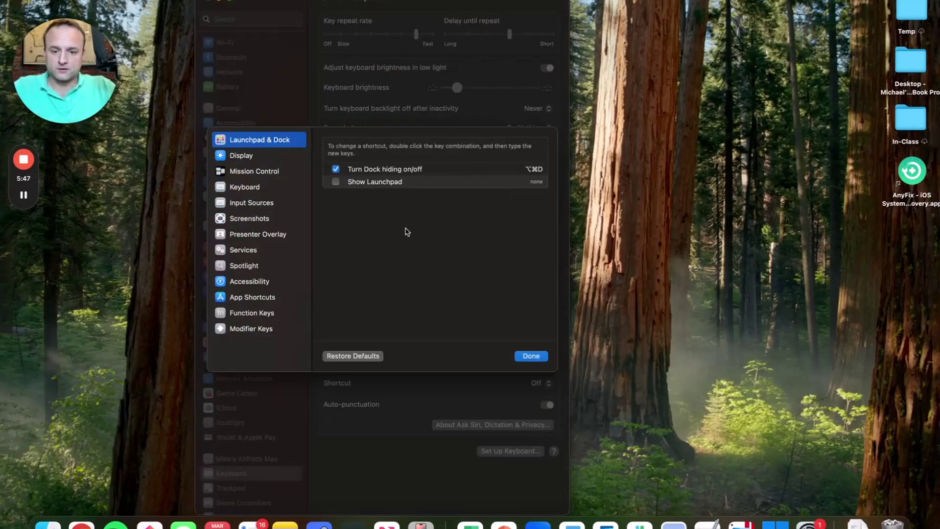
left_click(263, 331)
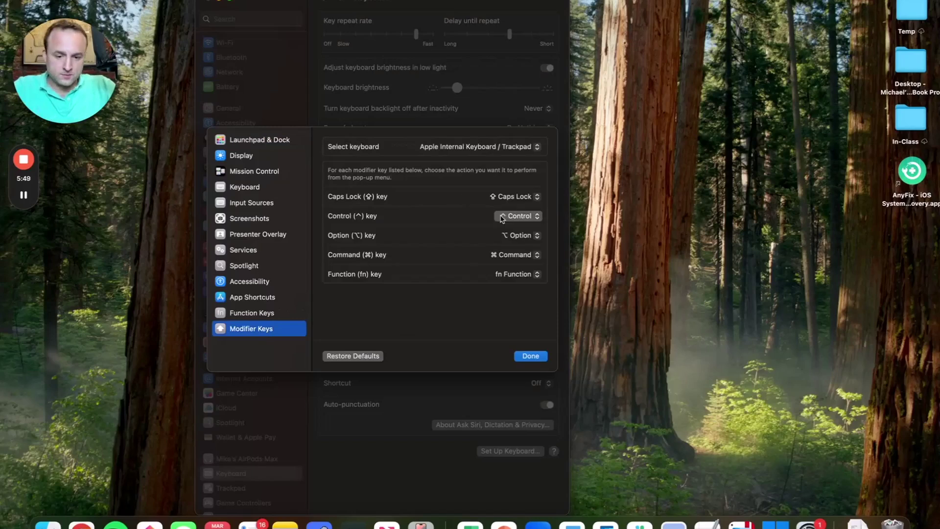
left_click(520, 237)
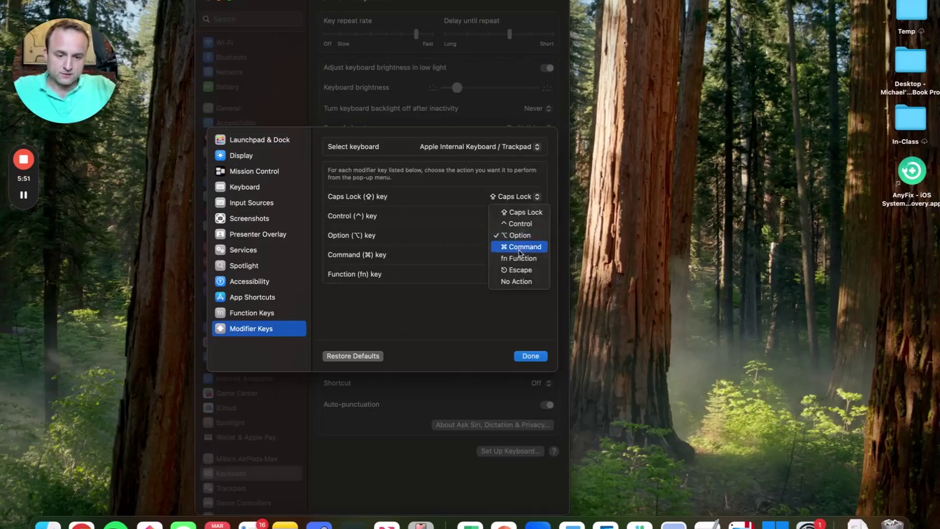
left_click(515, 247)
left_click(519, 255)
left_click(515, 244)
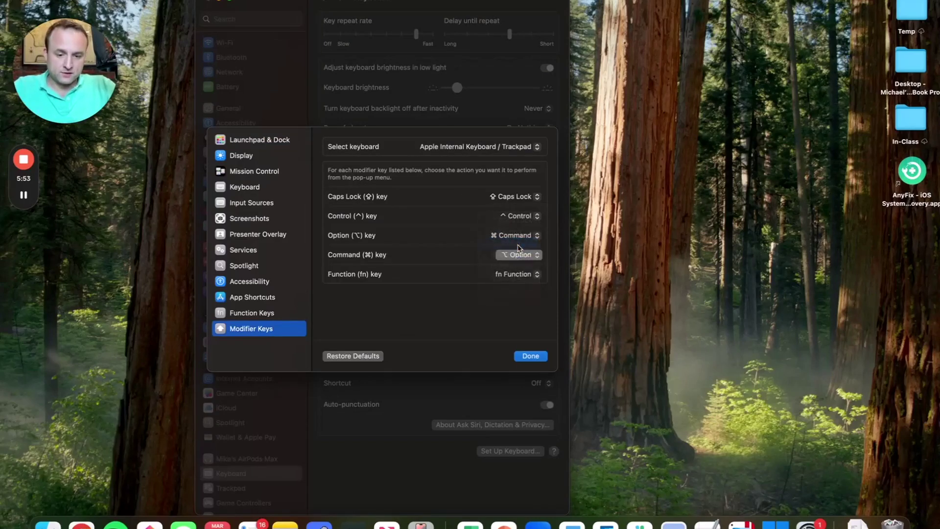
left_click(530, 356)
key("ctrl+Right")
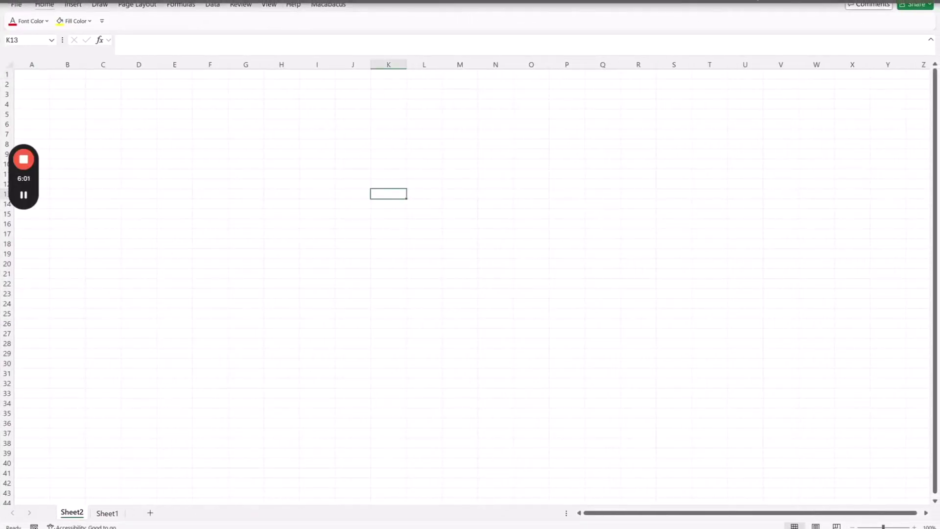
- Switch the Windows 11 keyboard profile to the custom profile based on Generic
left_click(769, 5)
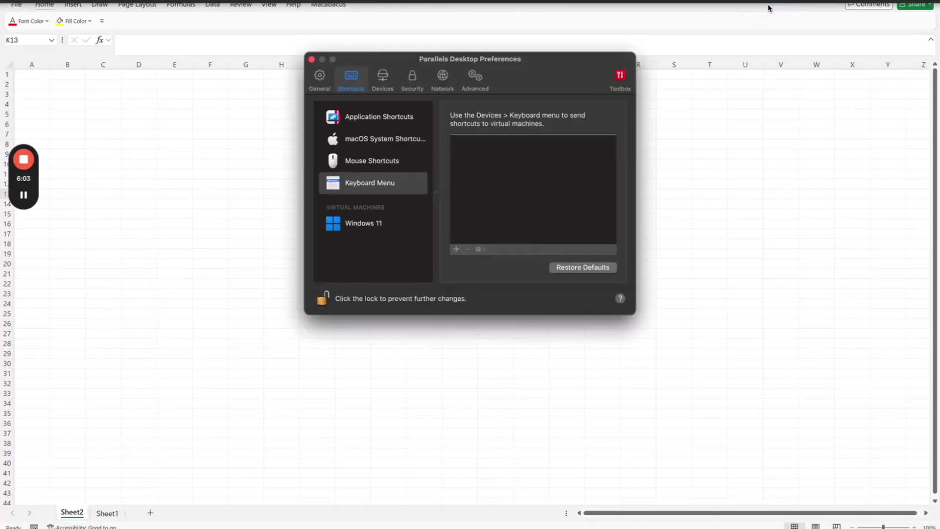
left_click(367, 225)
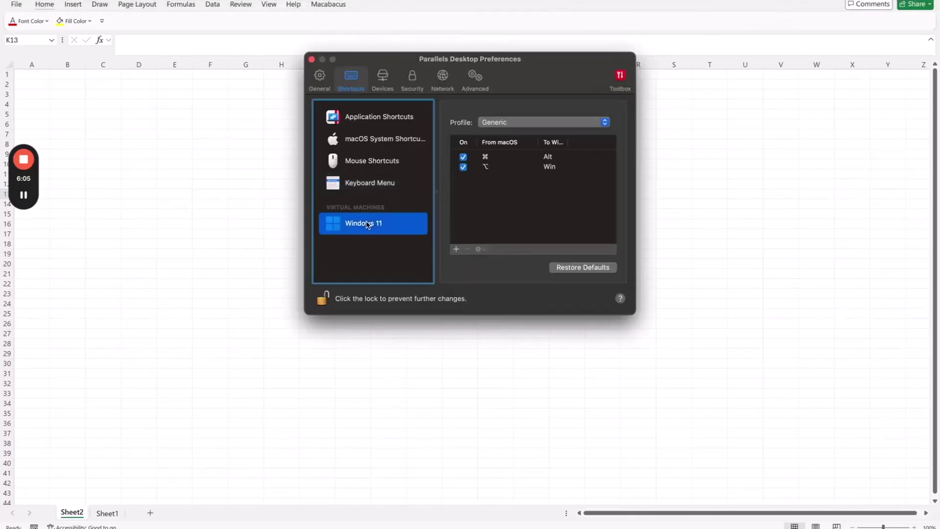
left_click(520, 123)
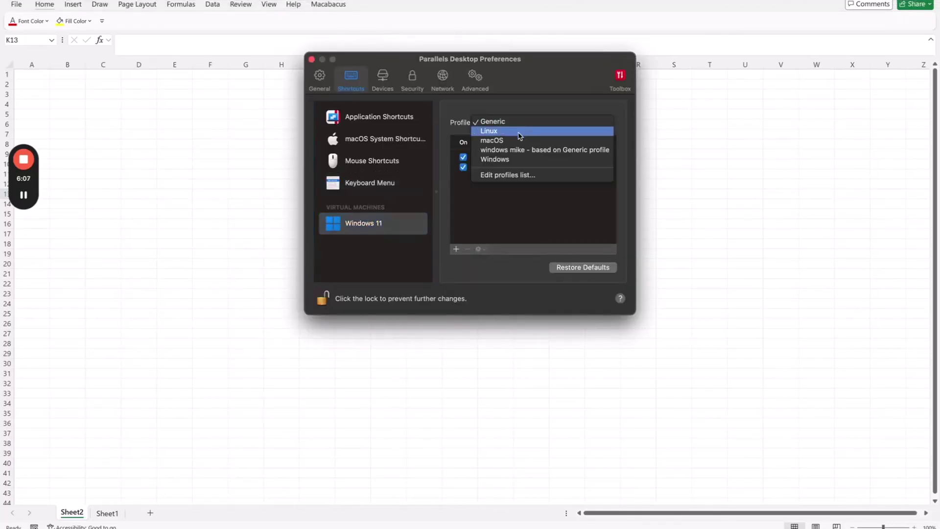
left_click(526, 150)
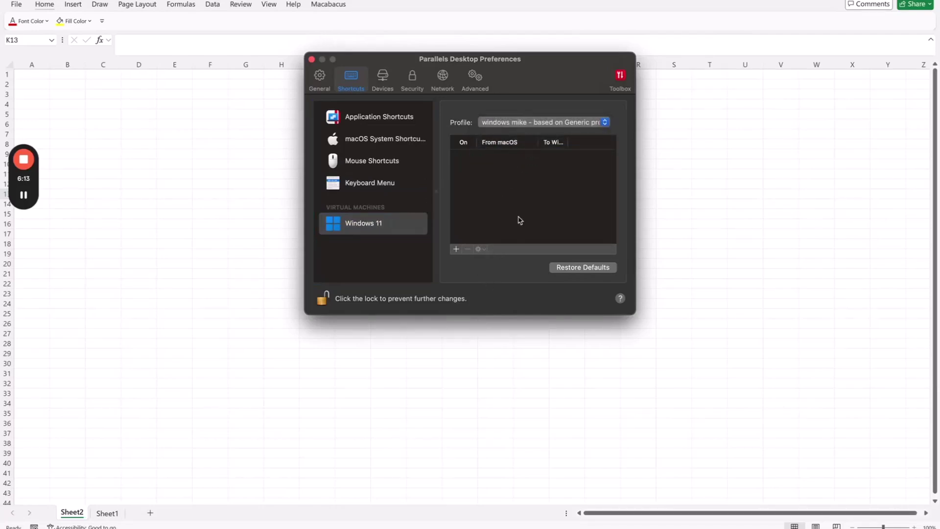
- Back in Excel, show the ribbon KeyTips and insert a blank Sheet3 with Shift+F11
left_click(312, 60)
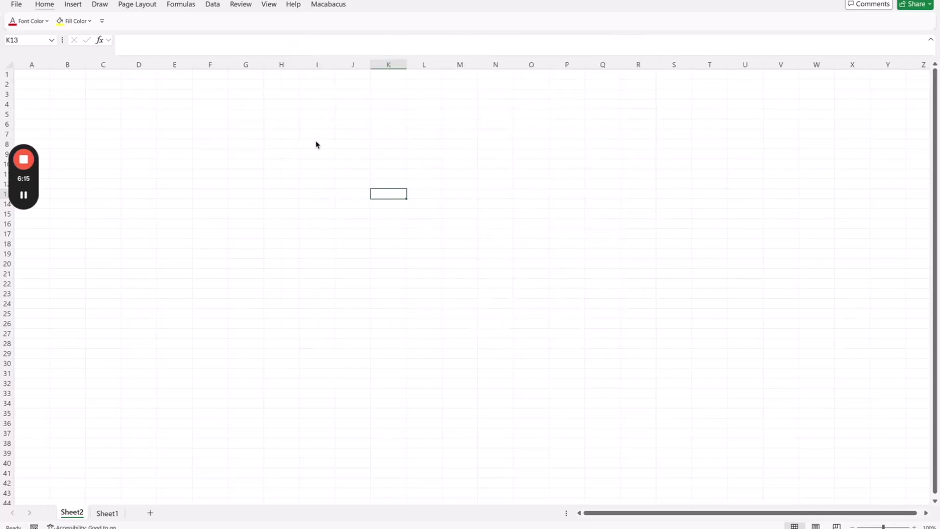
left_click(317, 145)
key("alt")
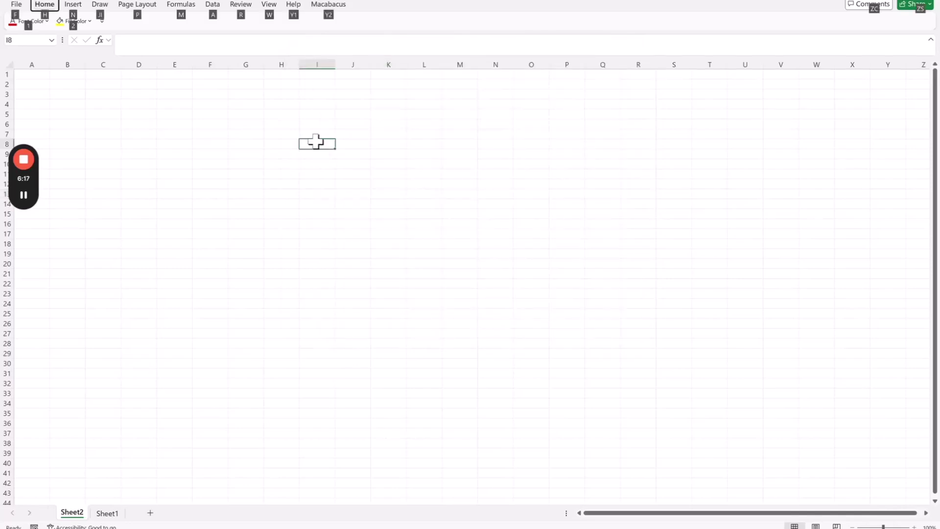
key("shift+F11")
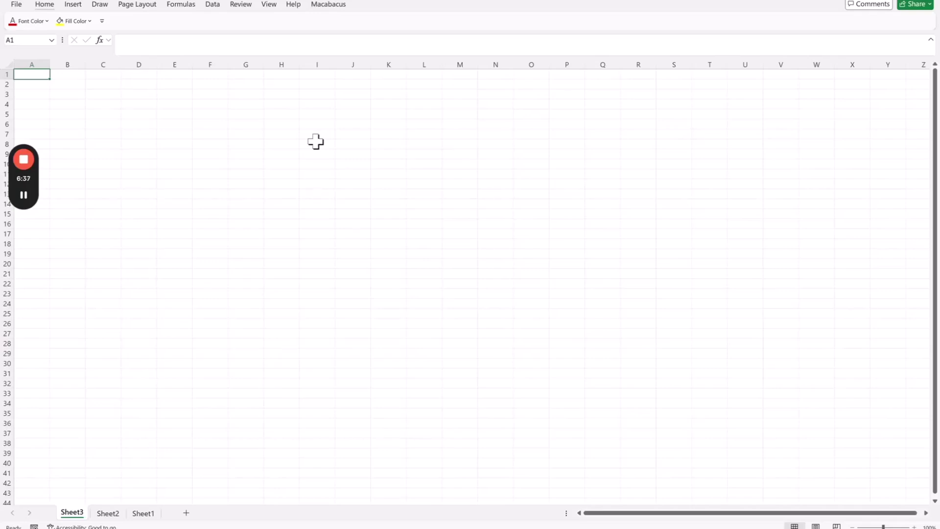
left_click(247, 136)
left_click_drag(262, 136, 259, 184)
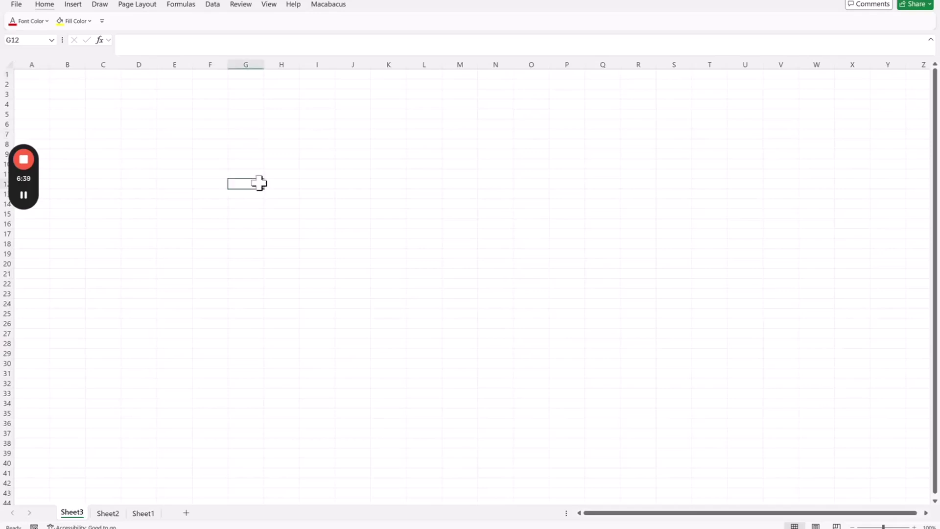
- Cycle through the worksheets with Ctrl+PageDown/PageUp to reach Sheet2
left_click(114, 254)
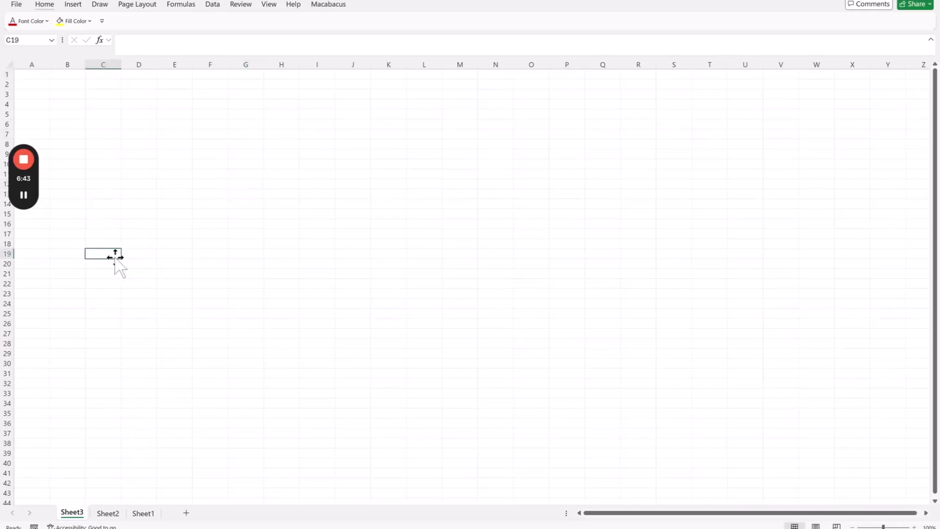
key("ctrl+Page_Down")
key("ctrl+Page_Down")
key("ctrl+Page_Up")
key("ctrl+Page_Up")
key("ctrl+Page_Down")
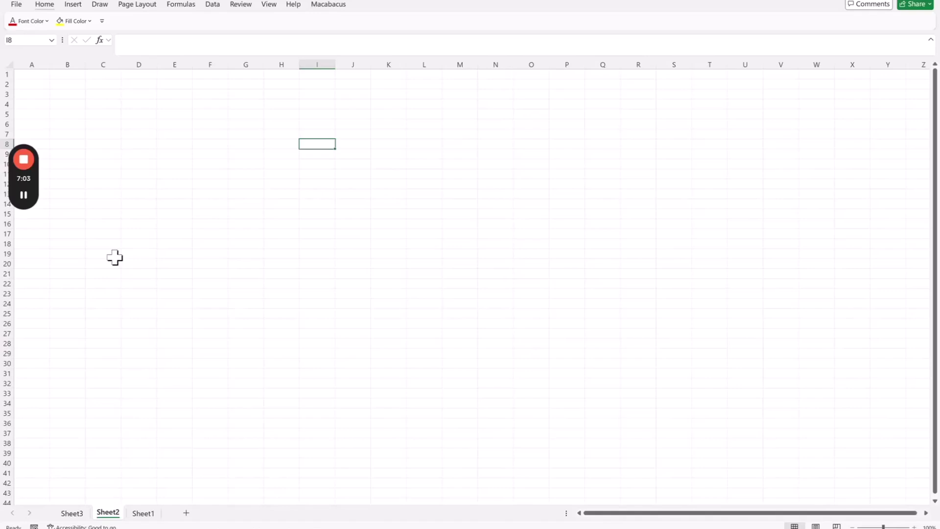
- Test the Alt, H ribbon KeyTips for the Home tab, then dismiss them
key("alt")
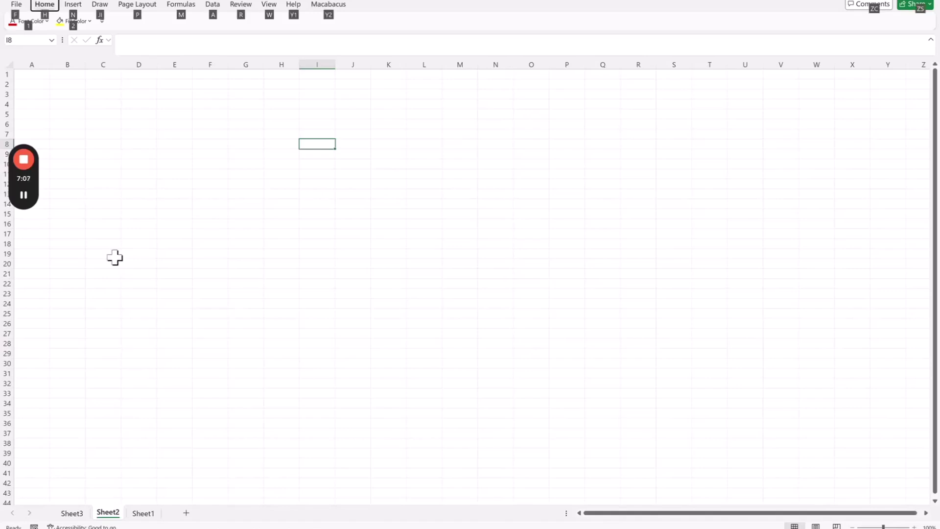
key("h")
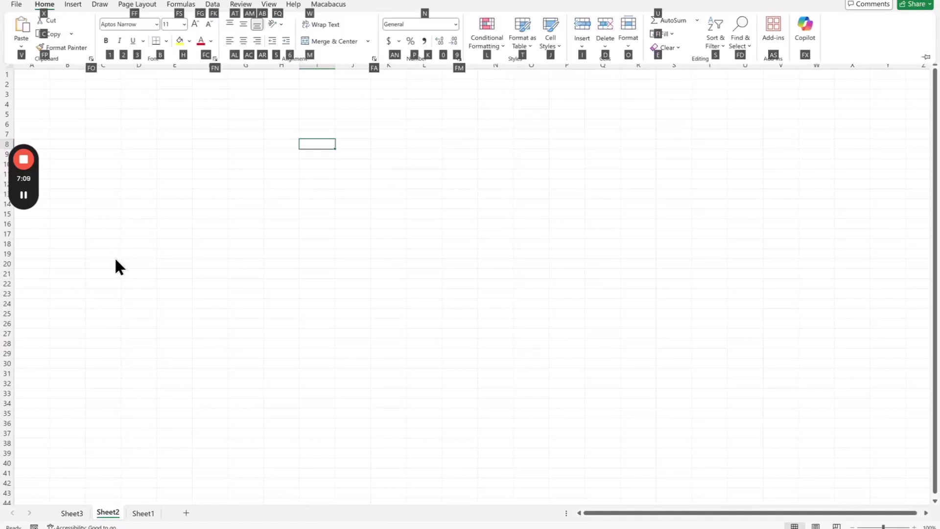
key("Escape")
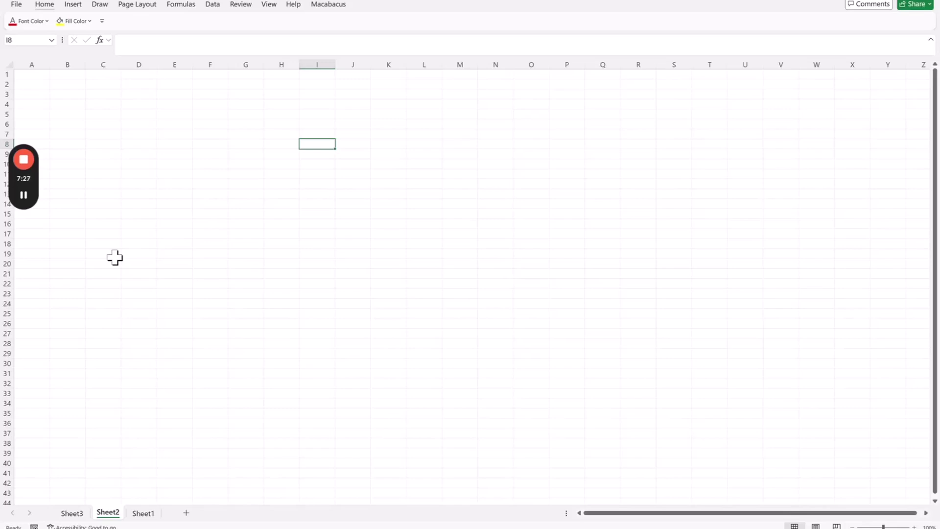
- In macOS Keyboard Shortcuts > Modifier Keys, set the Control key back to Control
key("ctrl+Left")
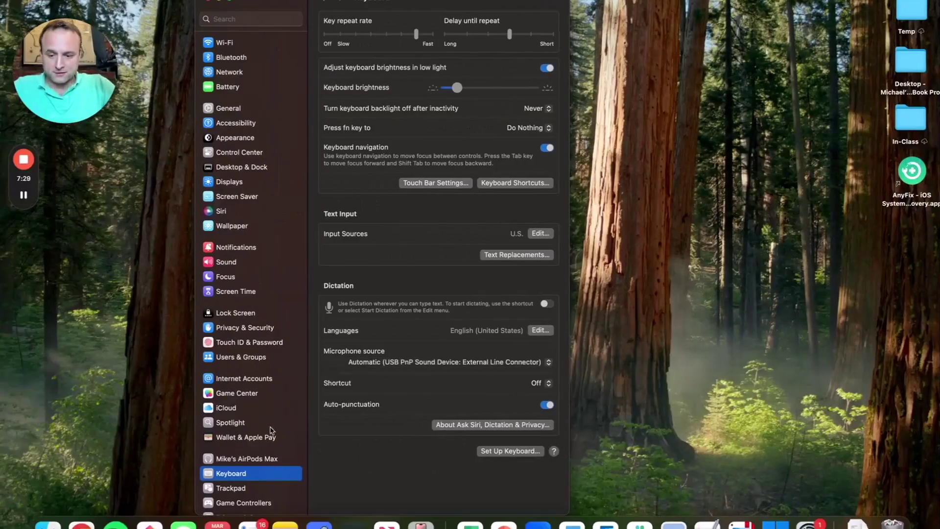
left_click(515, 183)
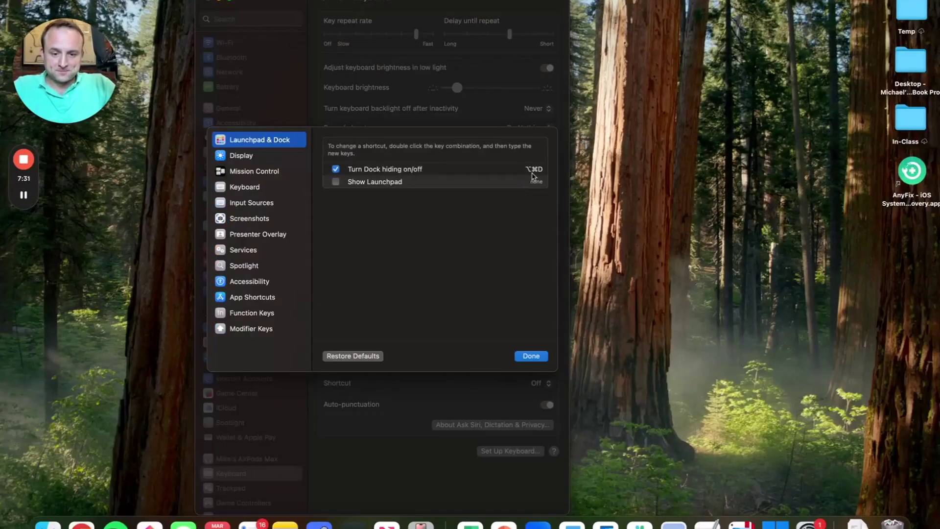
left_click(261, 327)
left_click(520, 216)
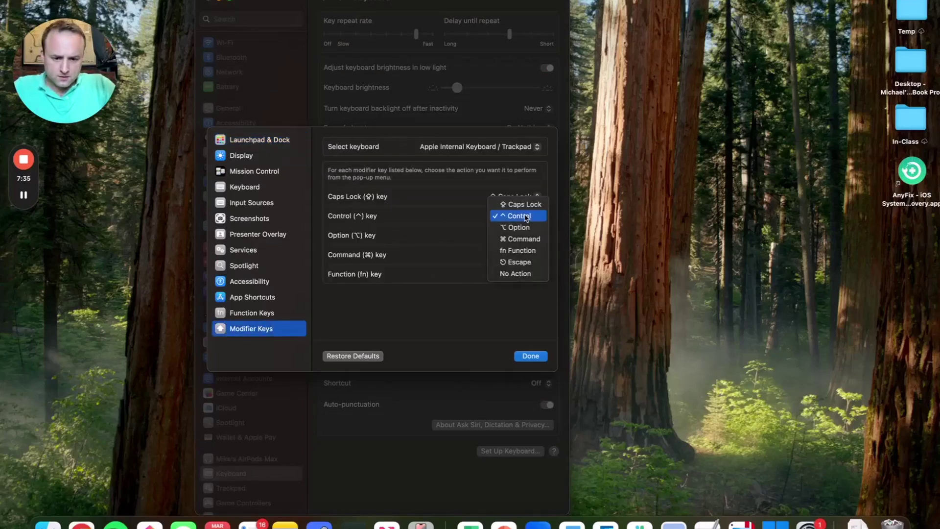
left_click(525, 228)
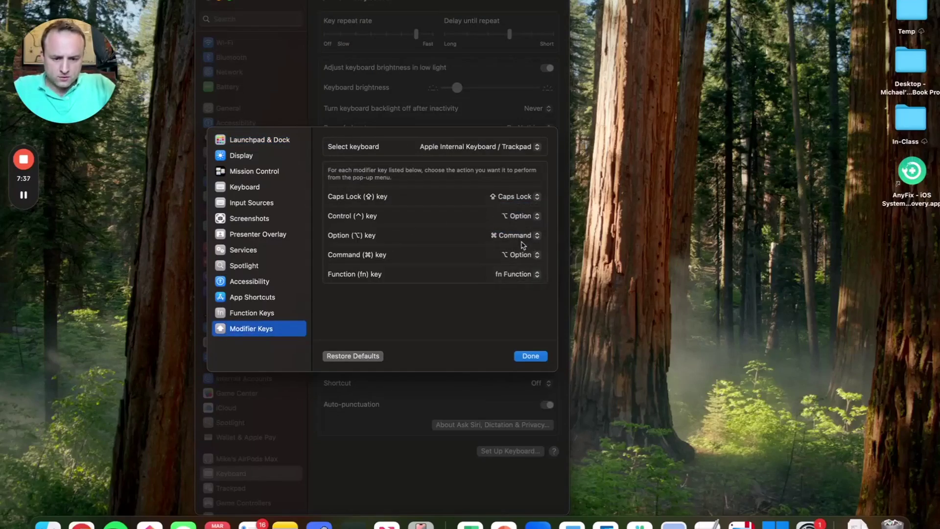
left_click(523, 216)
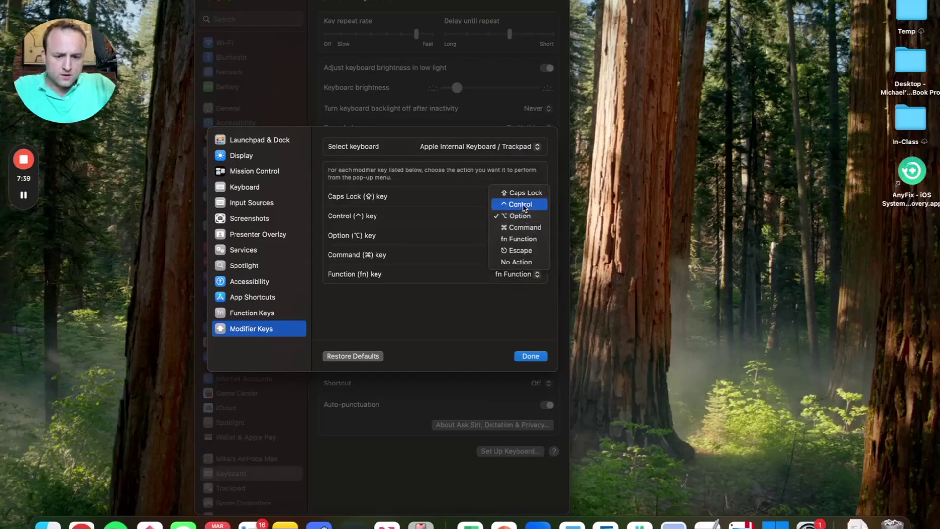
left_click(518, 206)
- Set Option to Option and Command to Command, confirm with Done, and return to Excel
left_click(517, 236)
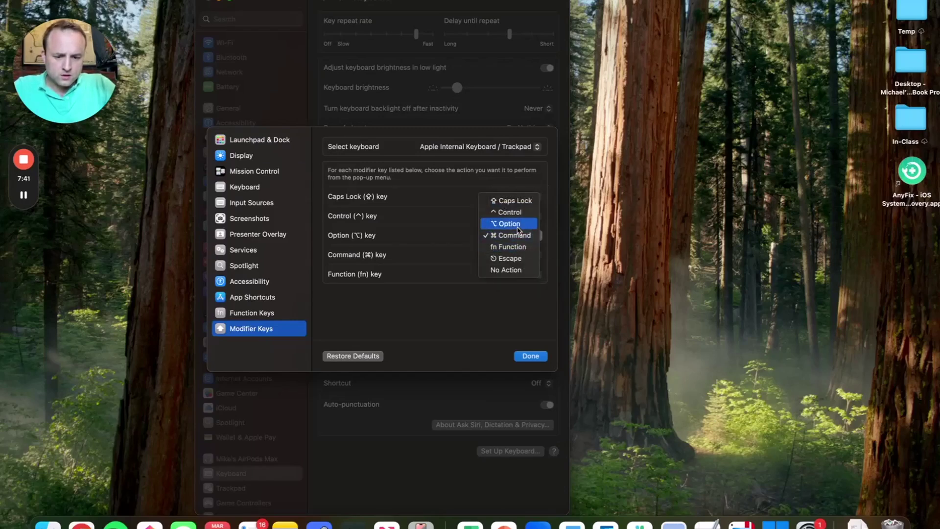
left_click(516, 229)
left_click(518, 254)
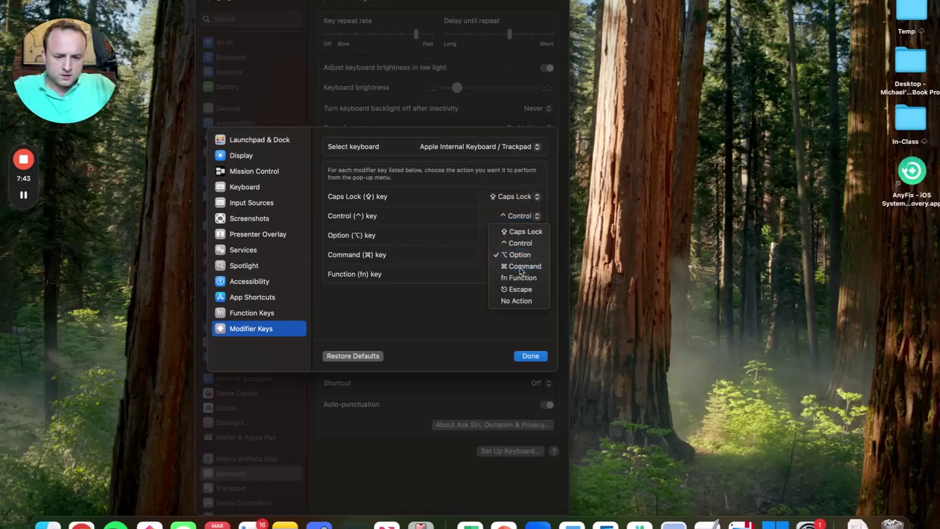
left_click(532, 267)
left_click(531, 356)
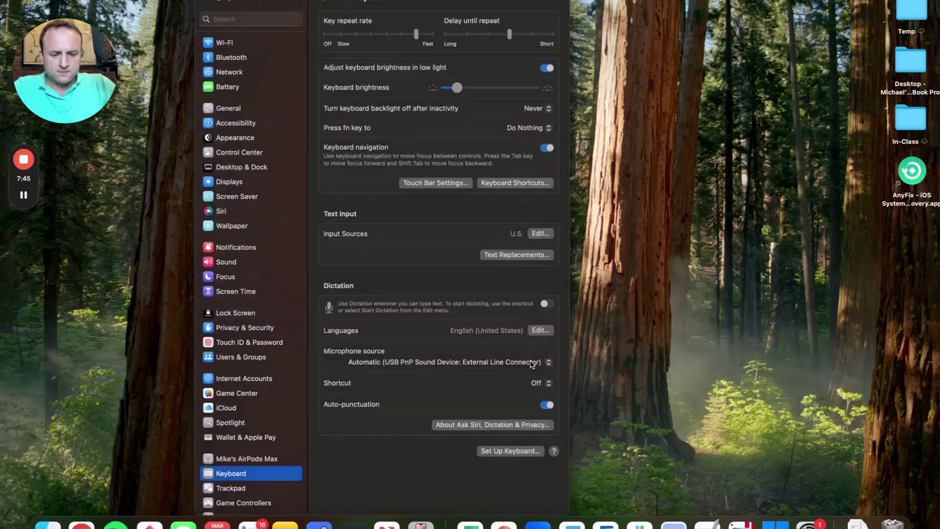
key("ctrl+Right")
left_click(462, 266)
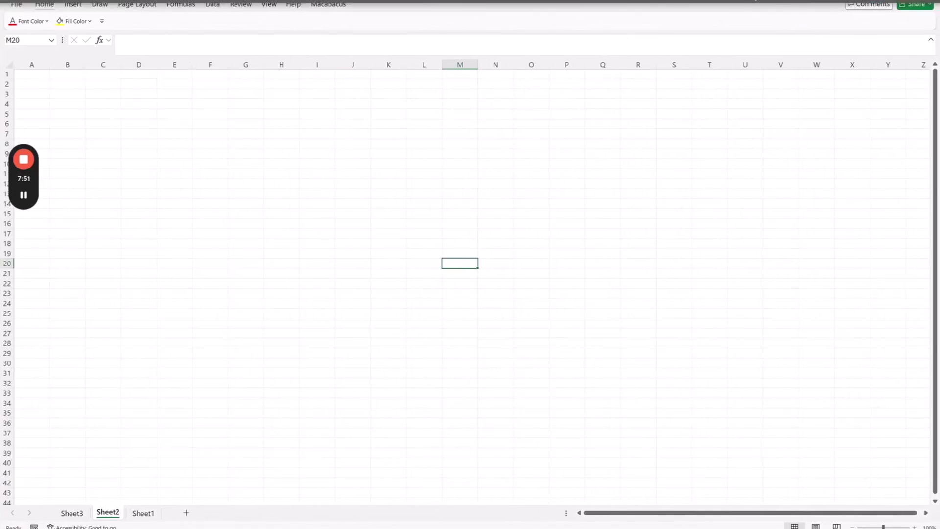
- Switch the Windows 11 shortcut profile in Parallels preferences to Generic, then close preferences
left_click(766, 6)
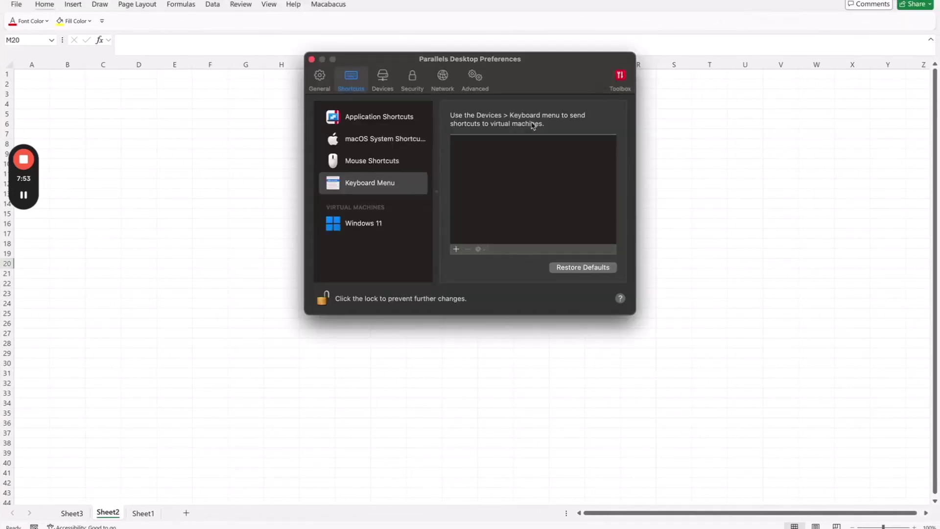
left_click(372, 224)
left_click(527, 126)
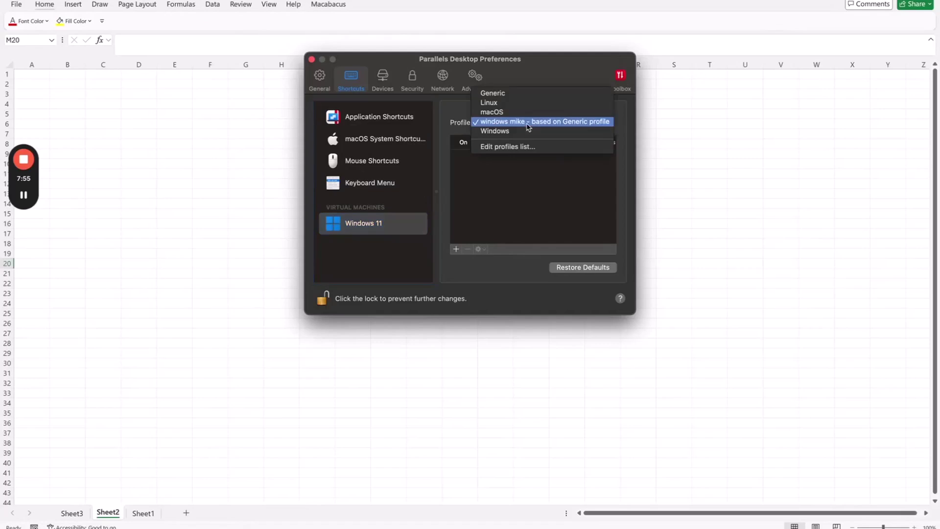
left_click(525, 94)
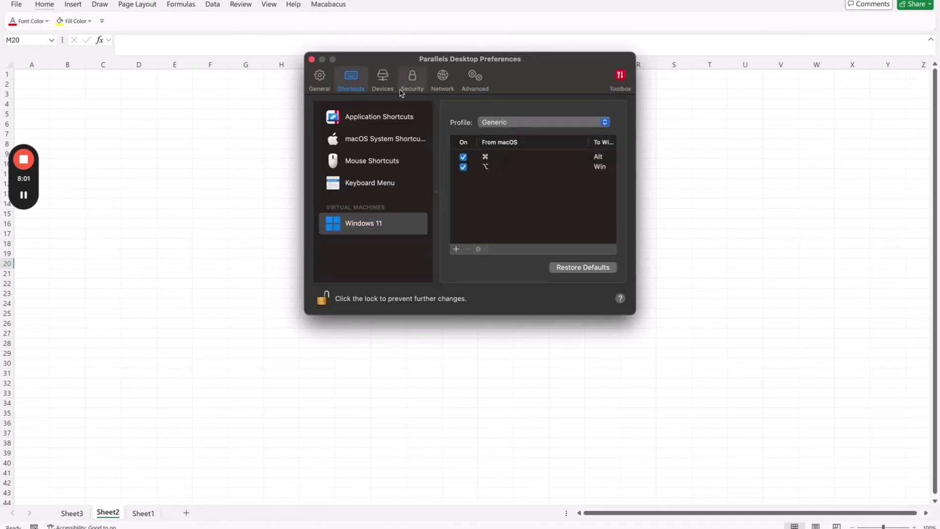
left_click(312, 60)
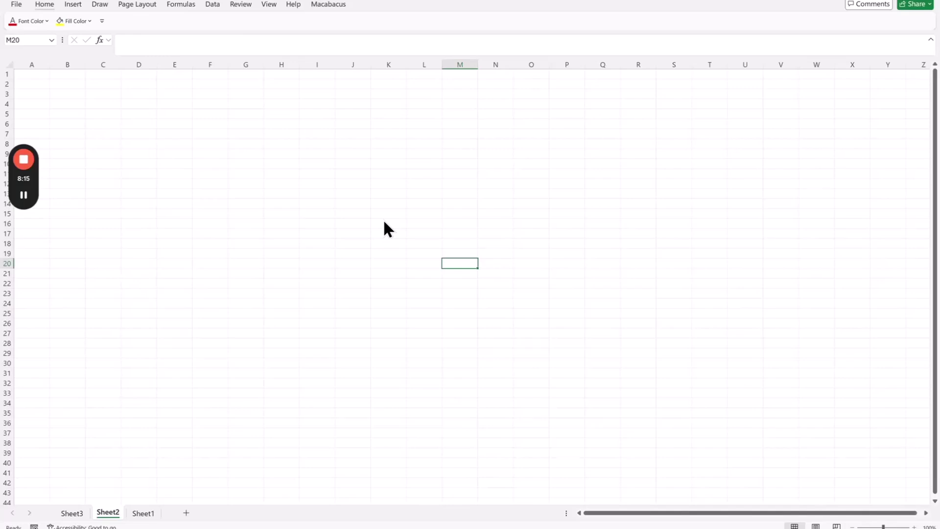
- Search the Start menu for 'powerto' to find PowerToys (Preview)
key("super")
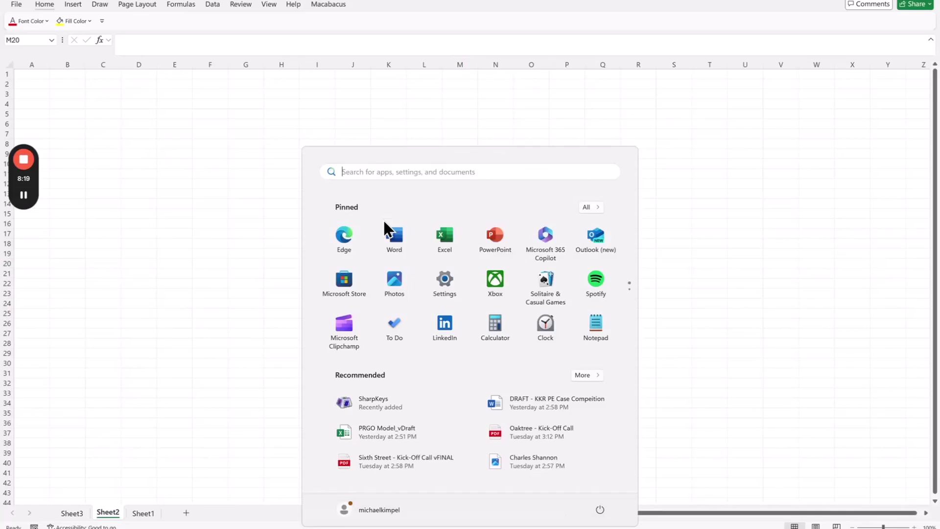
type("powerto")
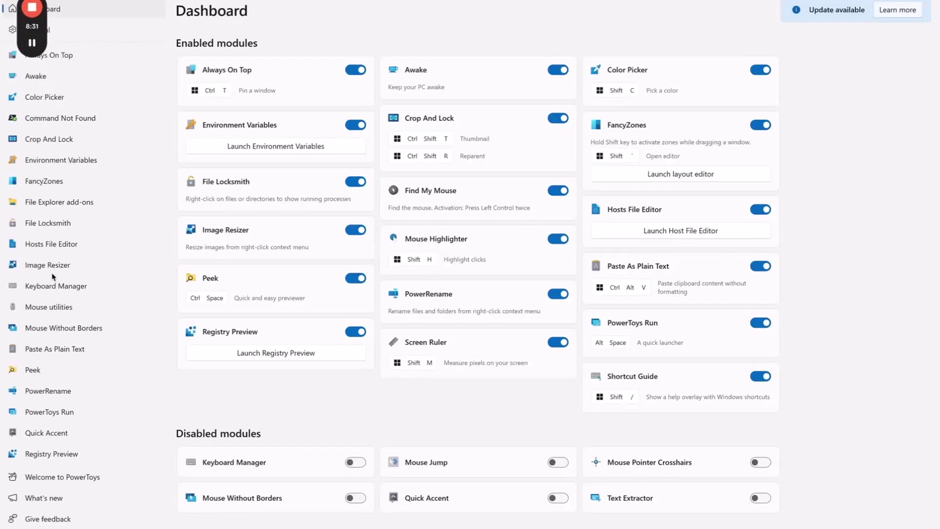
- Open the Keyboard Manager page, showing it off with Alt (Left) and Win (Left) remapped
left_click(49, 286)
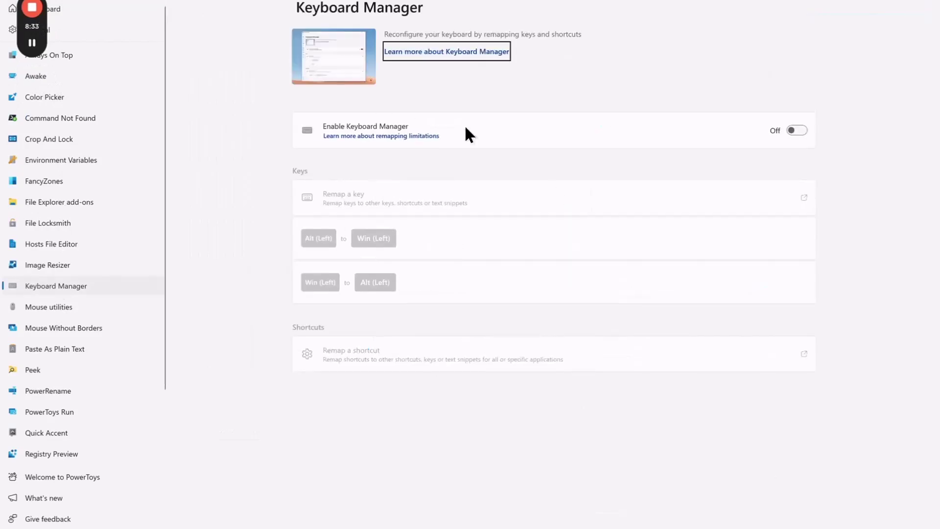